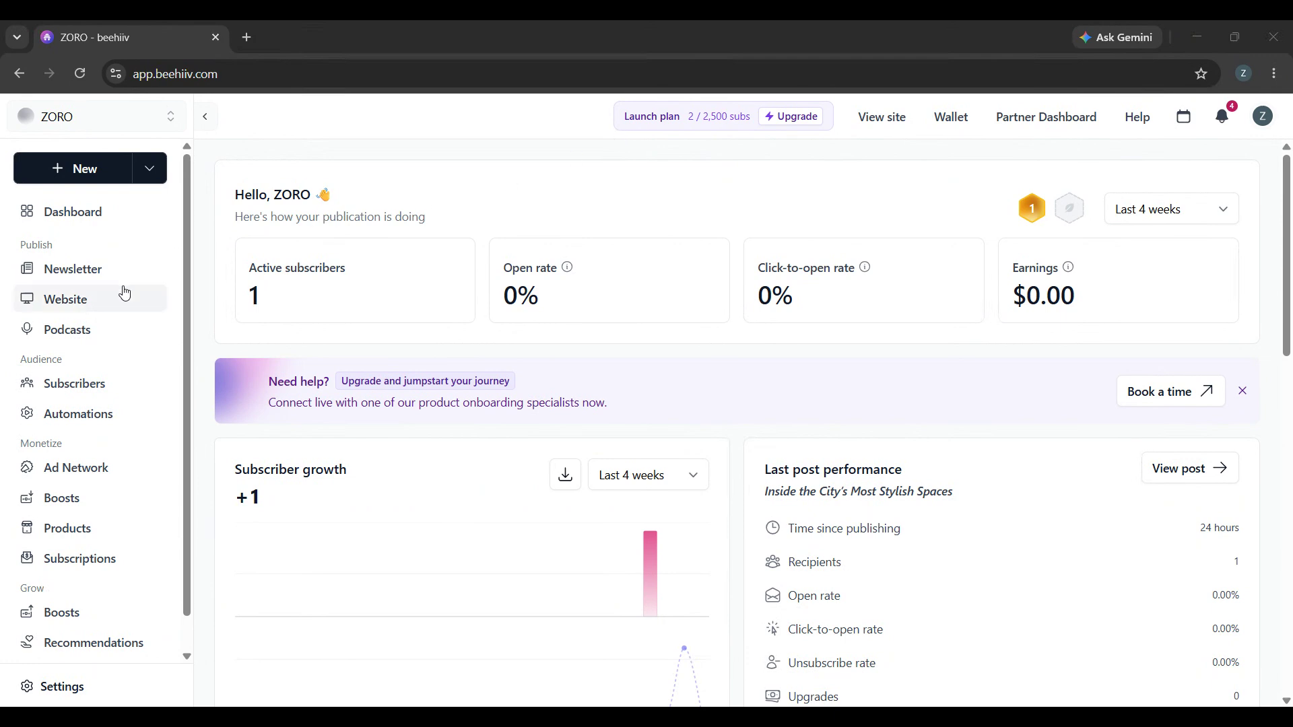
Go to the publication's website area and open the page builder.
{"action": "left_click", "coordinate": [125, 290]}
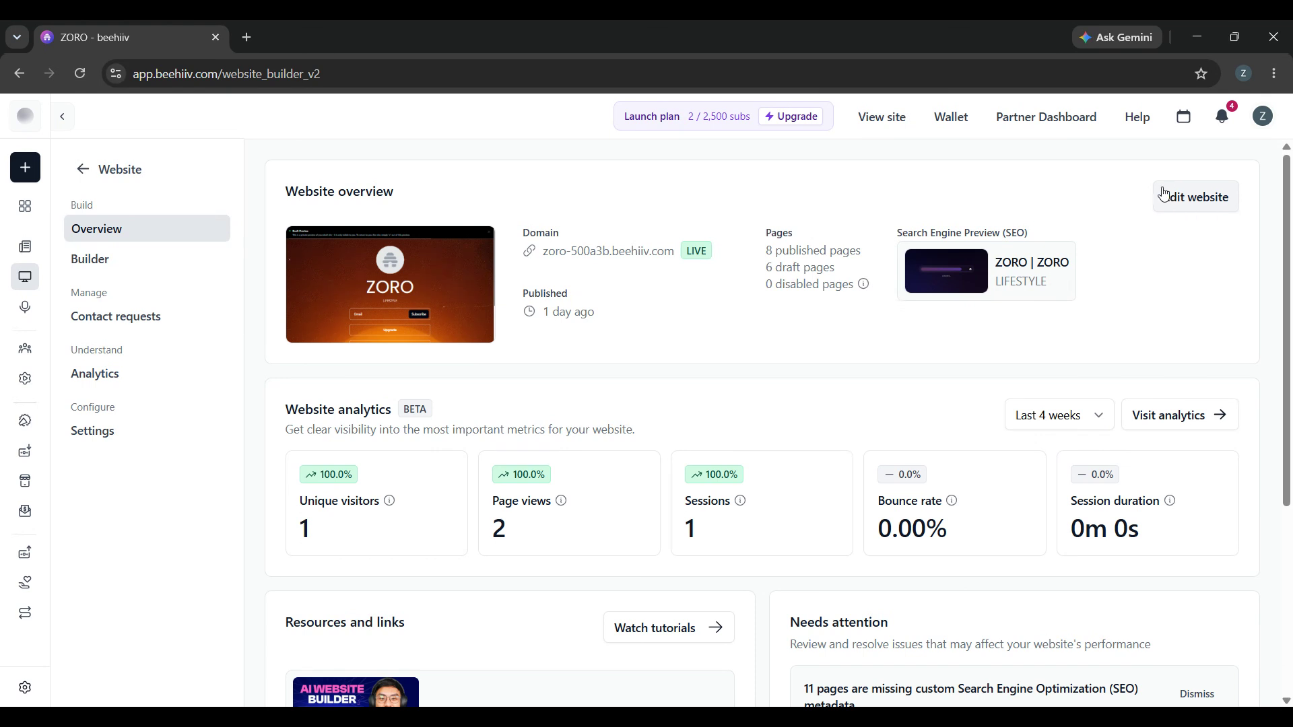
{"action": "left_click", "coordinate": [157, 257]}
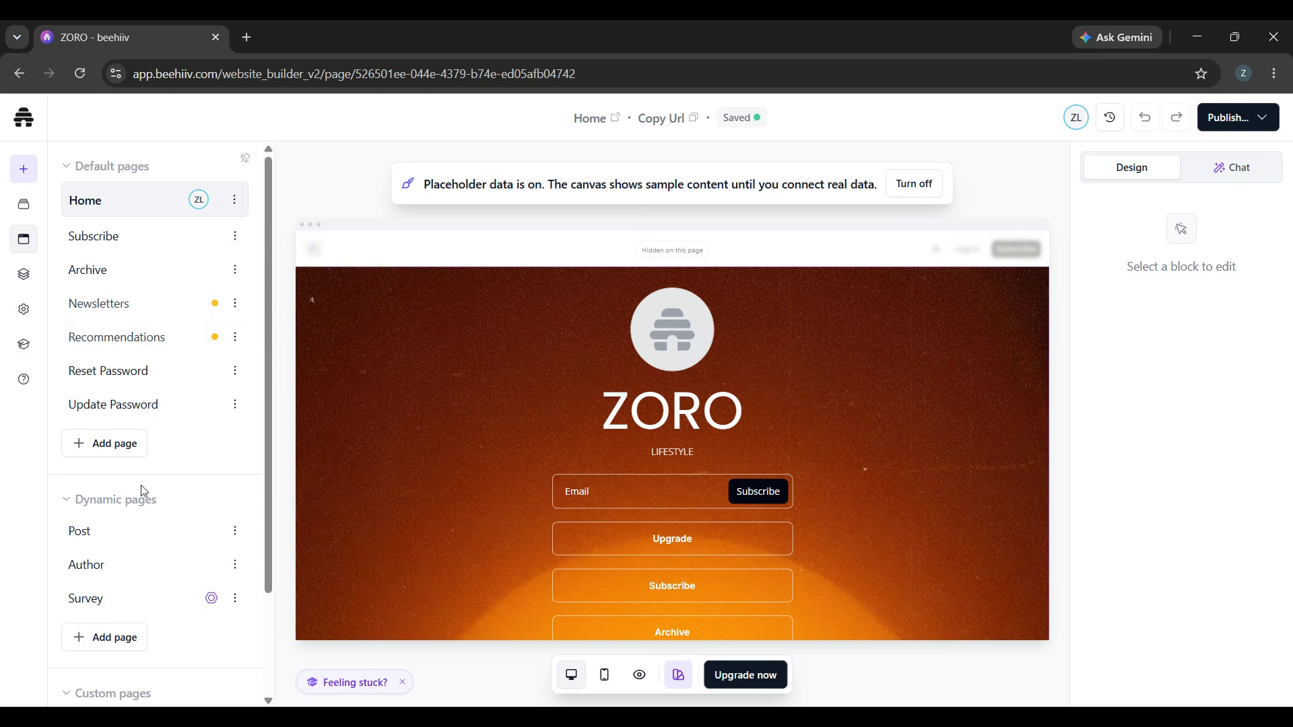
{"action": "scroll", "coordinate": [141, 532], "scroll_direction": "down", "scroll_amount": 2}
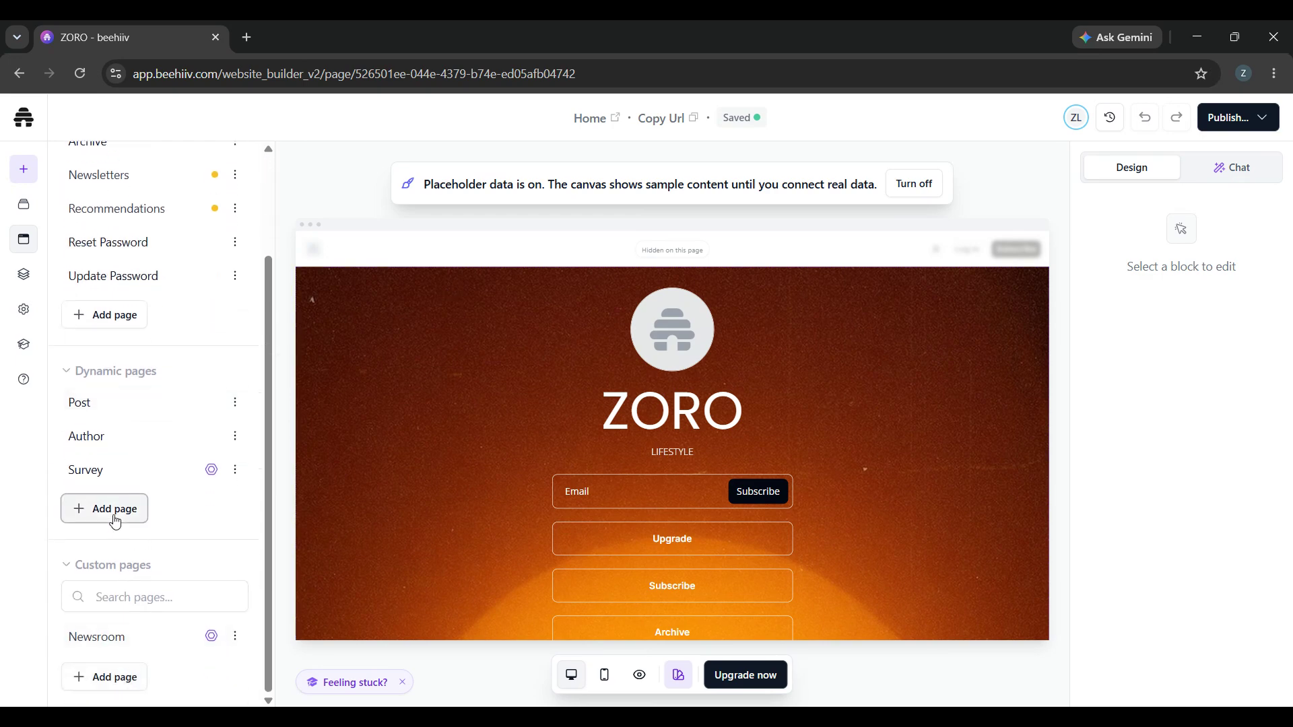
{"action": "left_click", "coordinate": [126, 509]}
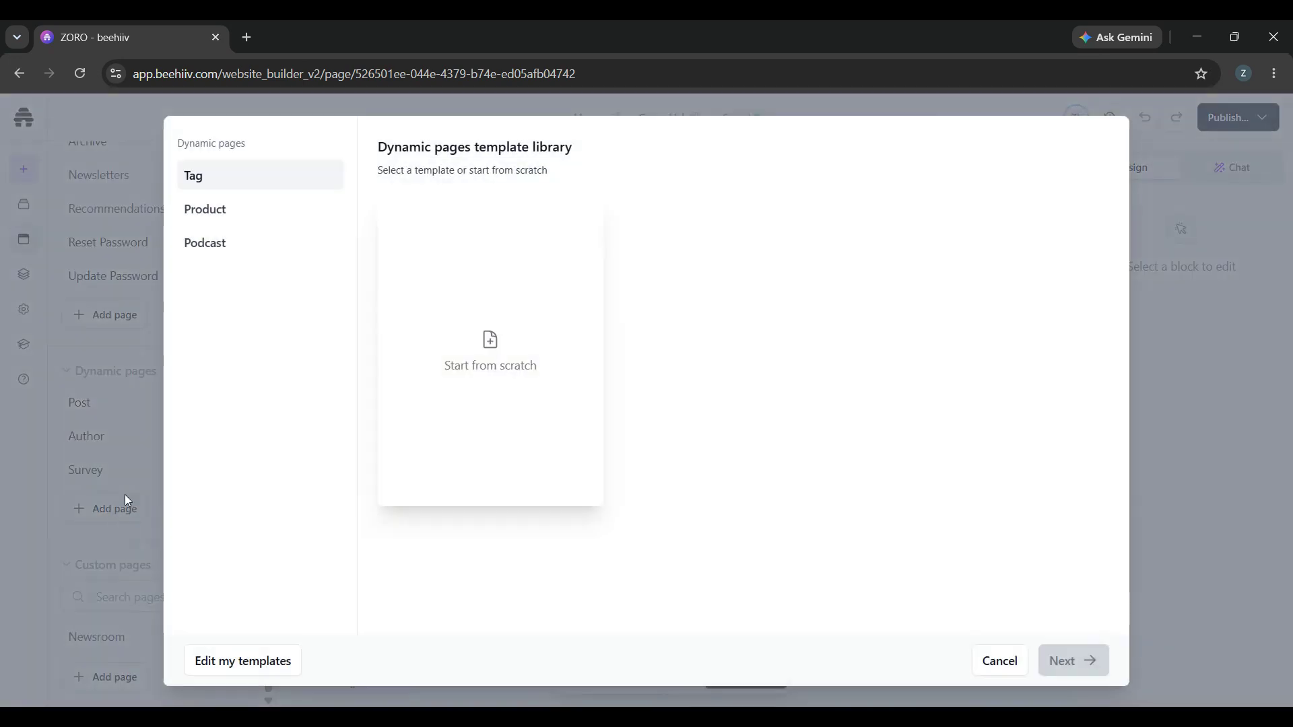
{"action": "left_click", "coordinate": [1181, 219]}
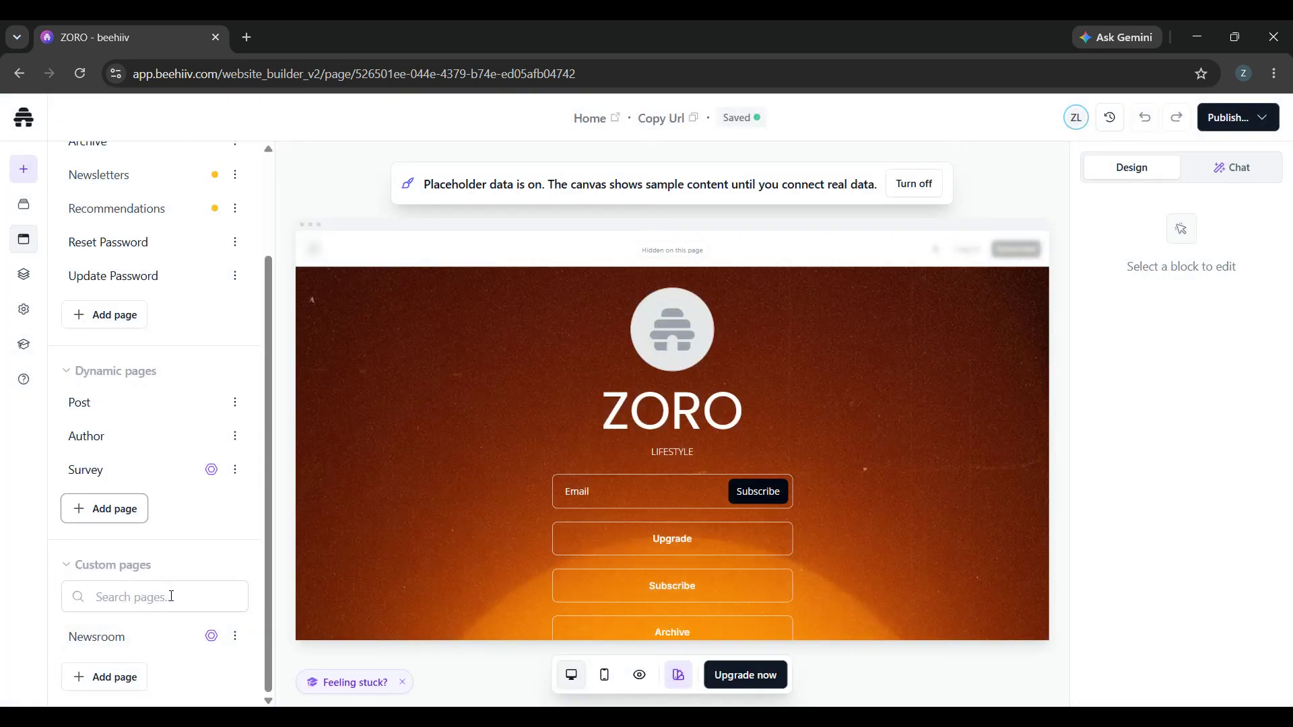
Start a new custom page from the Newsroom template in the About category, keeping the template's colors.
{"action": "left_click", "coordinate": [119, 676]}
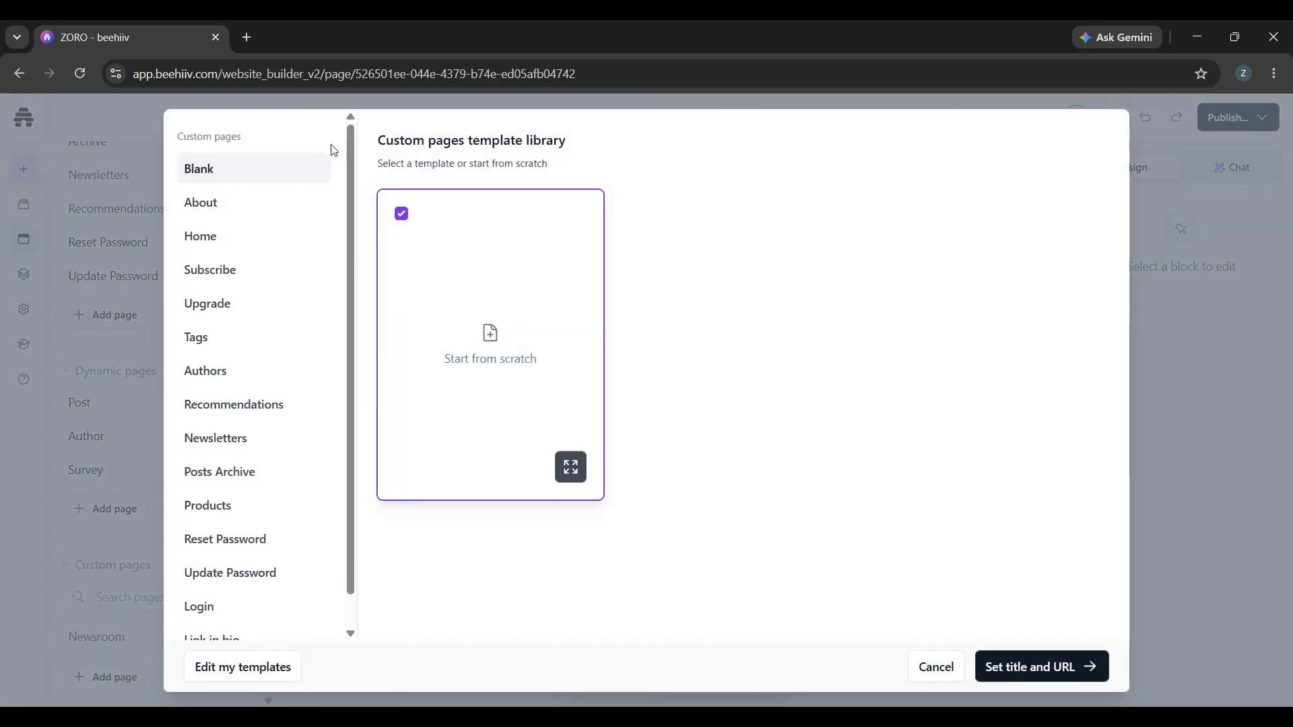
{"action": "left_click", "coordinate": [195, 202]}
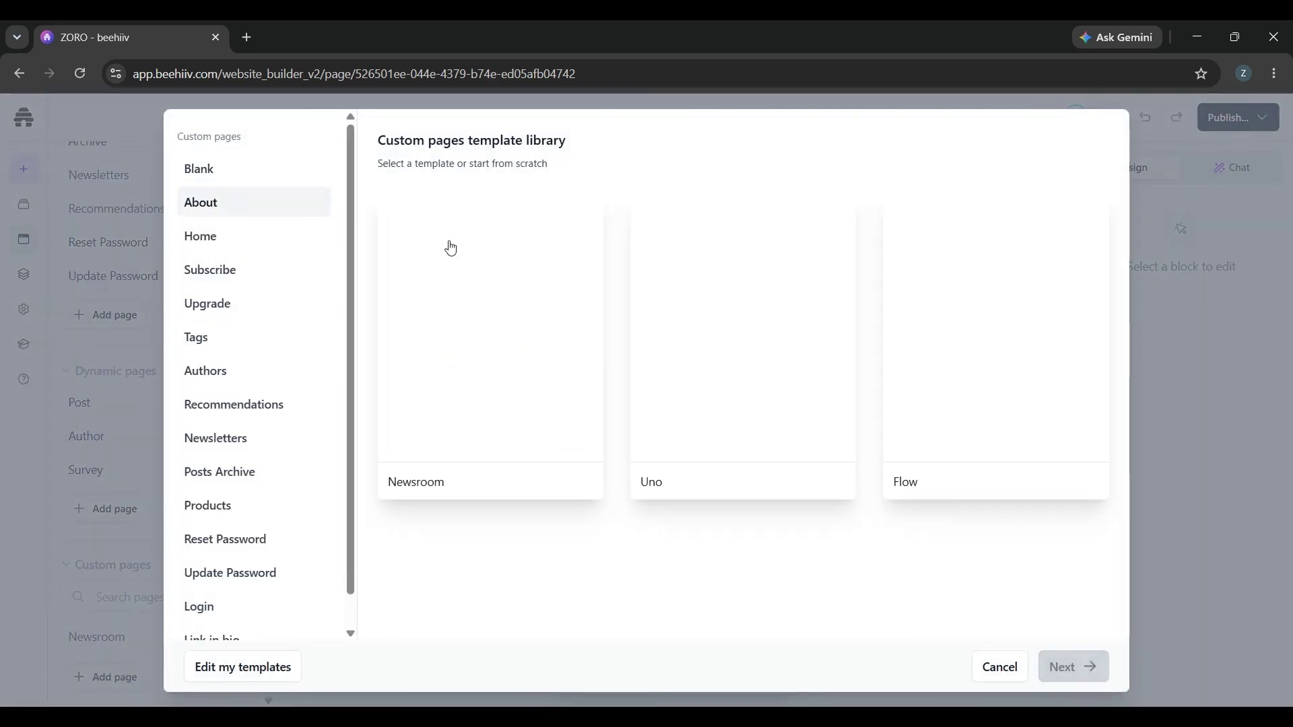
{"action": "left_click", "coordinate": [494, 409]}
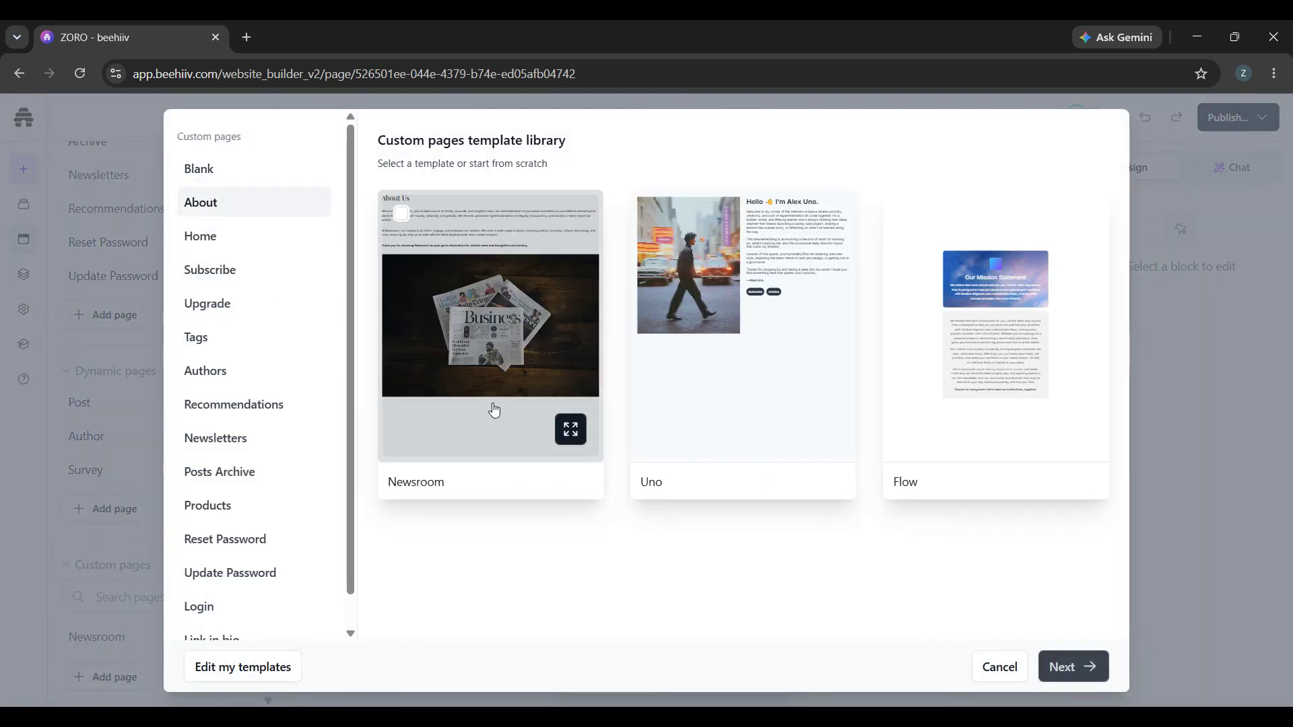
{"action": "left_click", "coordinate": [1070, 676]}
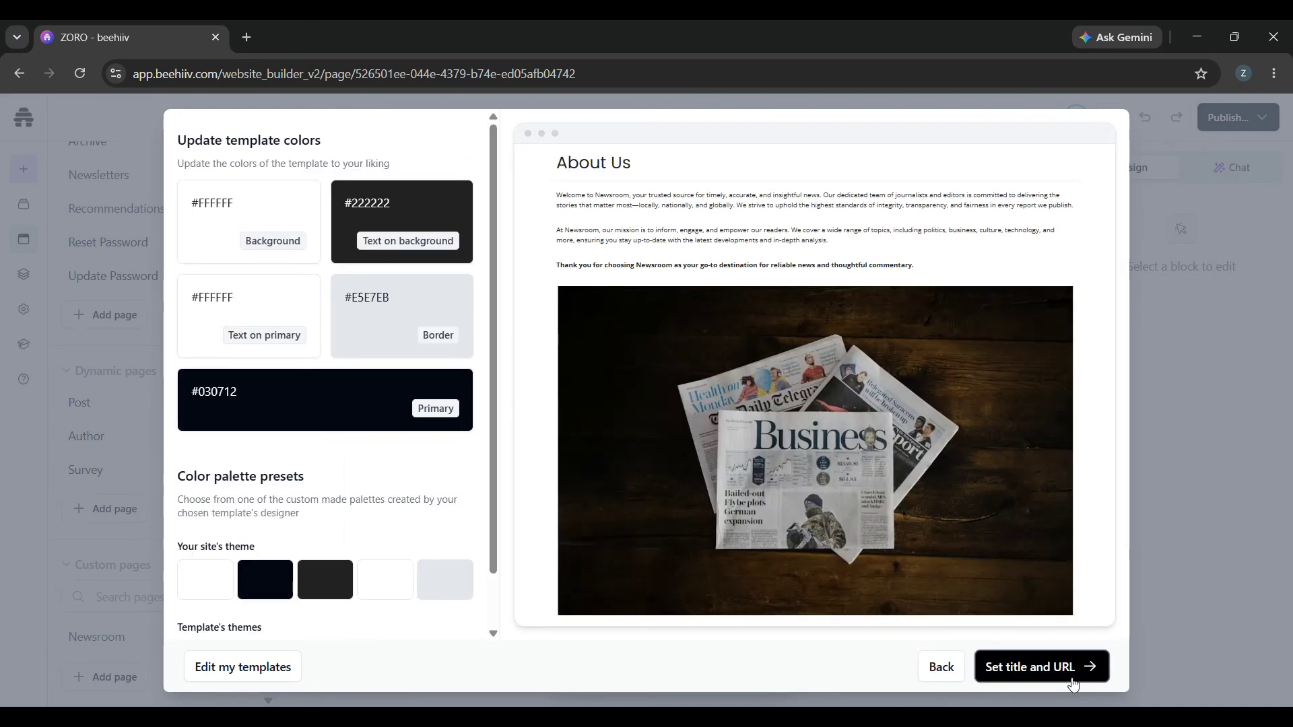
{"action": "left_click", "coordinate": [1072, 682]}
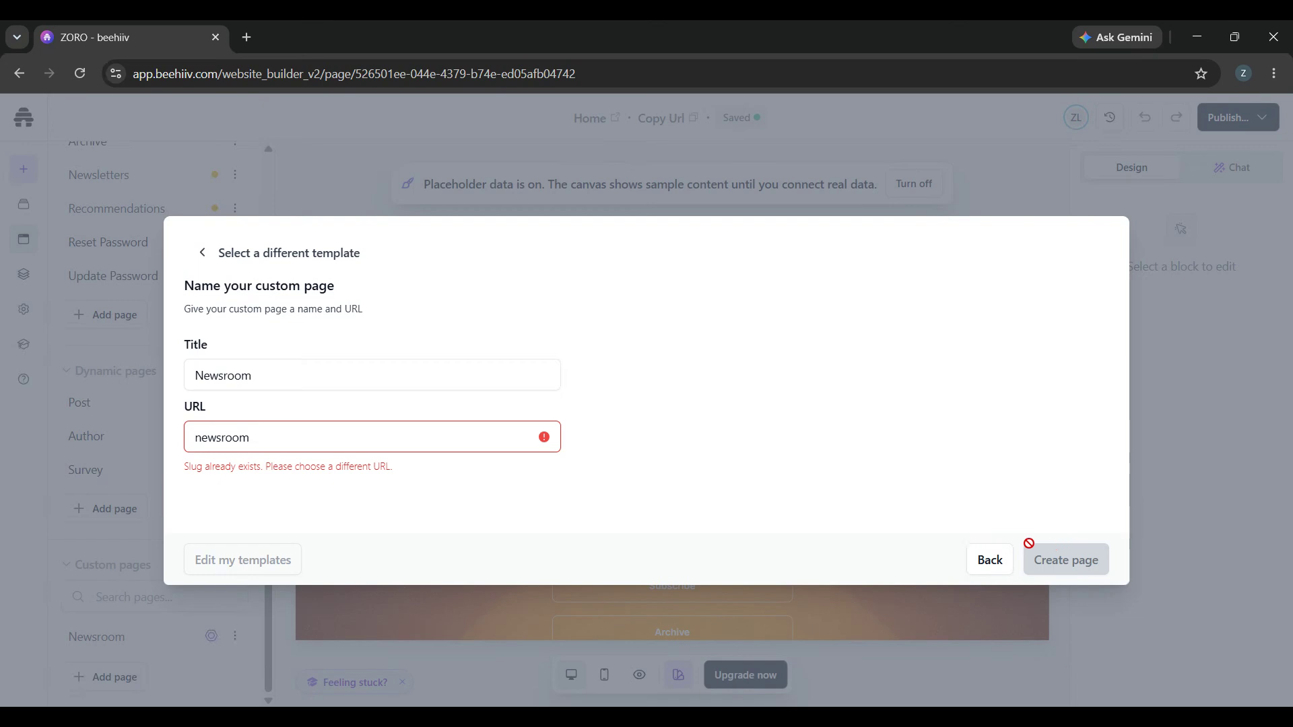
Set the custom page's URL to "newsroo" and create the page.
{"action": "left_click", "coordinate": [414, 444]}
{"action": "key", "text": "BackSpace"}
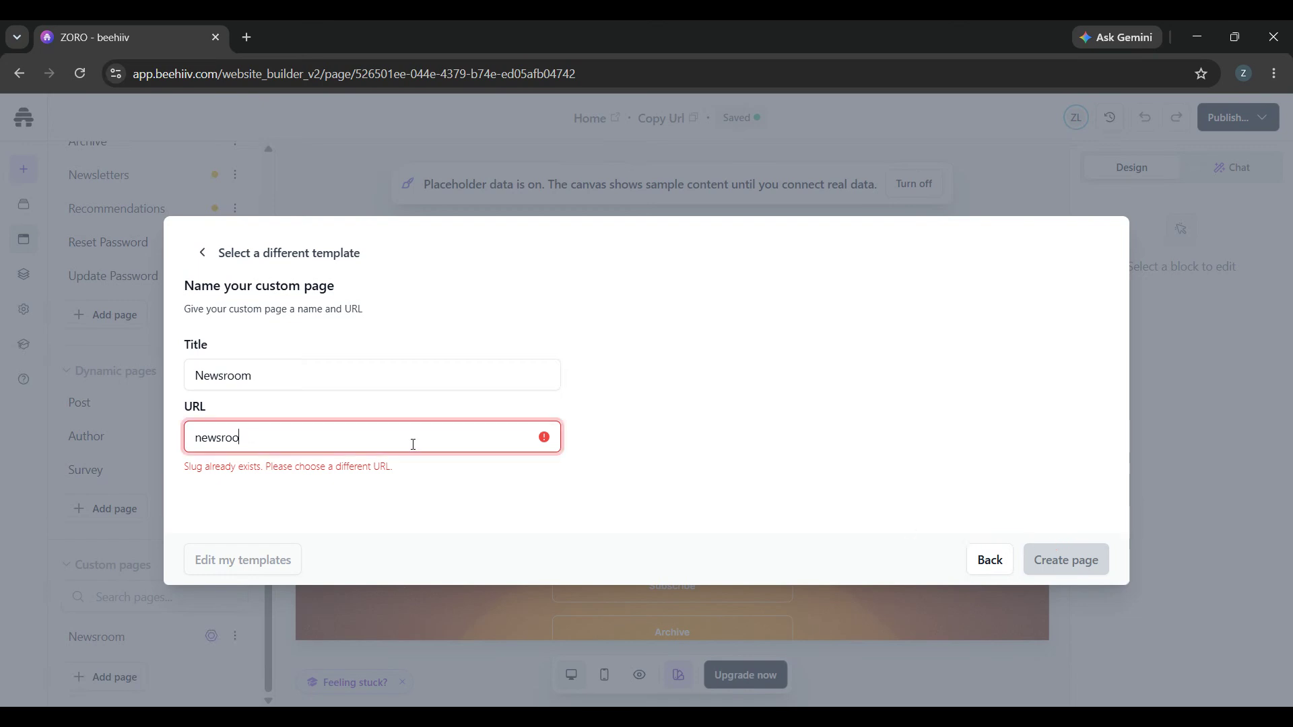
{"action": "left_click", "coordinate": [1048, 559]}
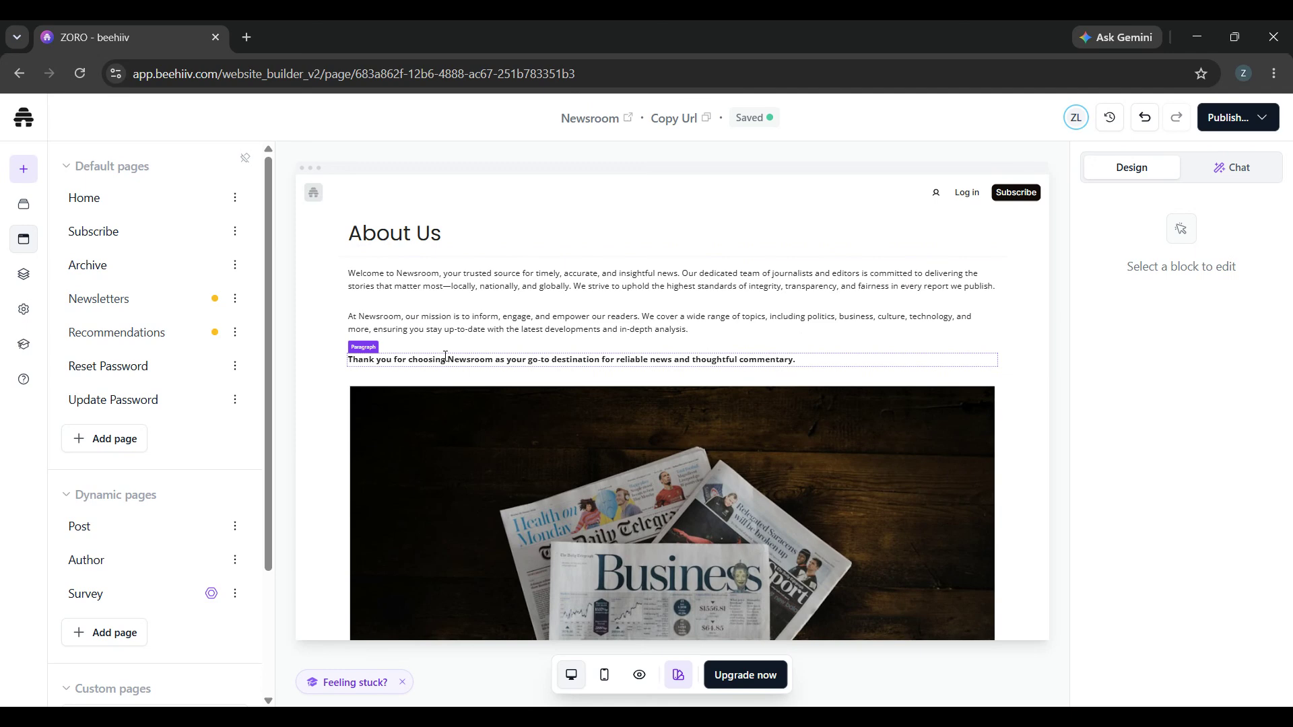
Select the first paragraph under the About Us heading and review its click action, style, layout and position settings.
{"action": "left_click", "coordinate": [483, 274]}
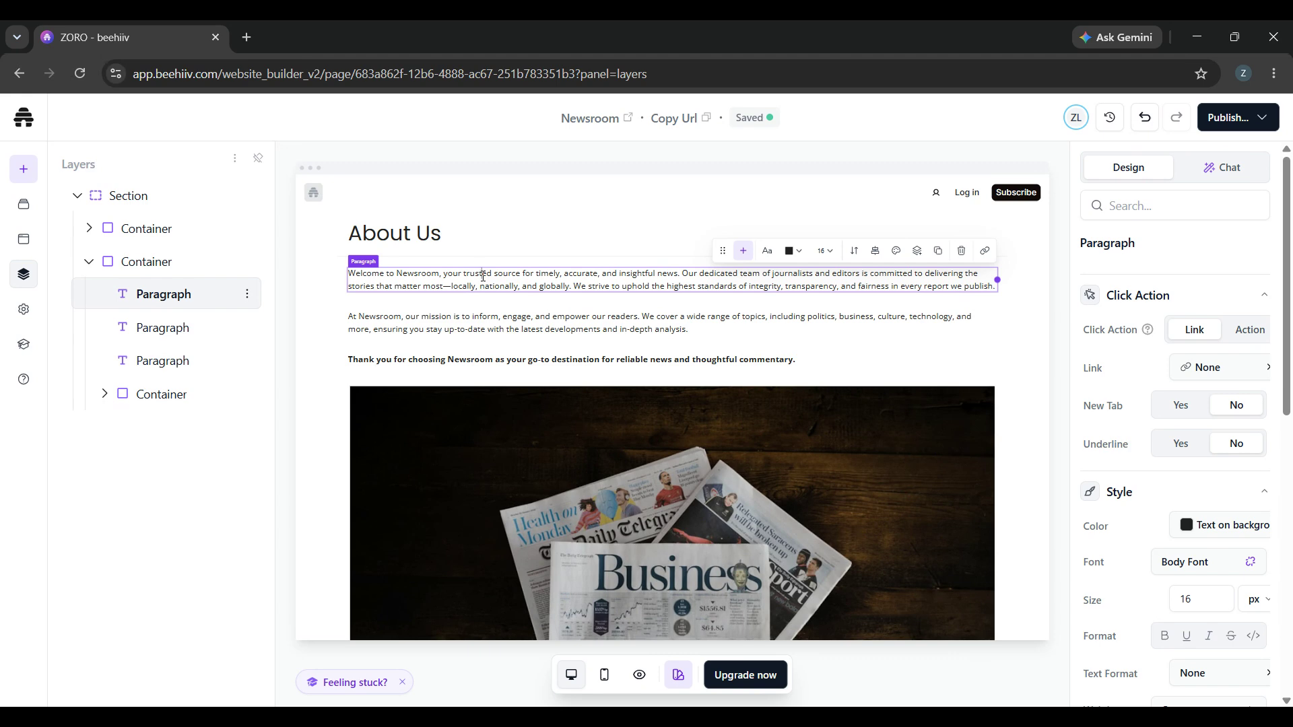
{"action": "scroll", "coordinate": [1151, 507], "scroll_direction": "down", "scroll_amount": 4}
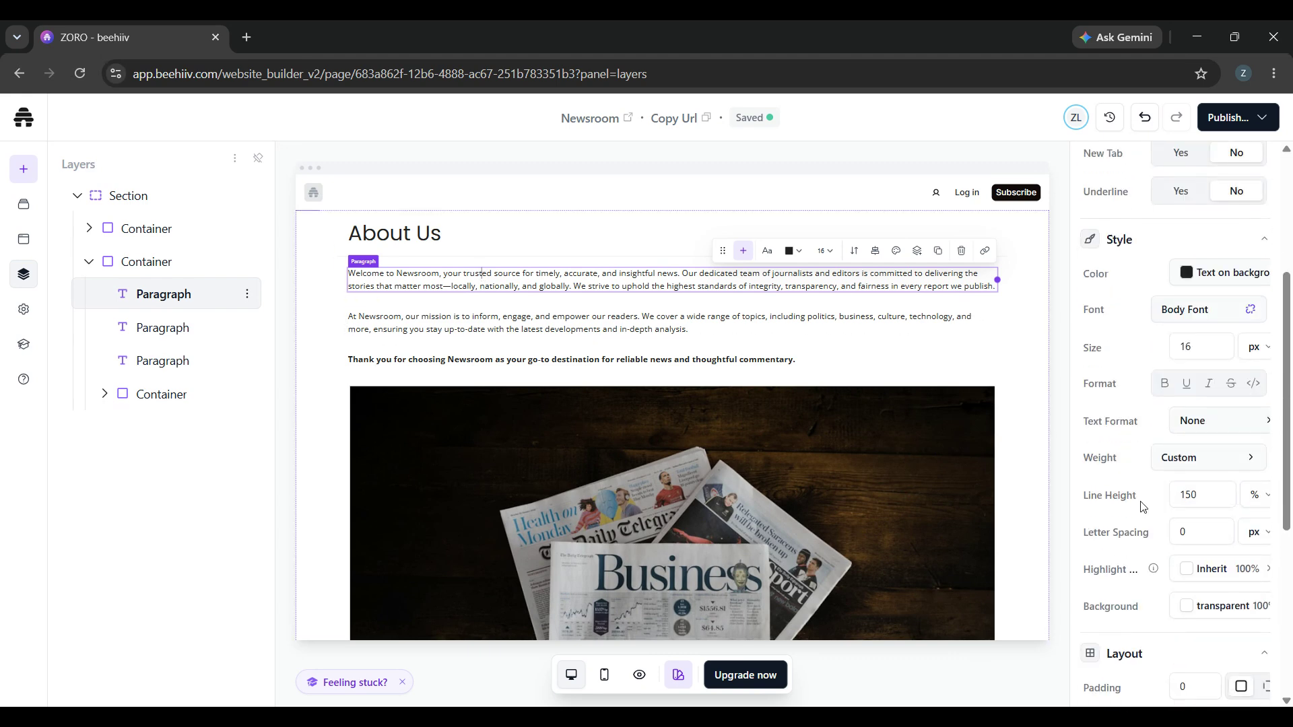
{"action": "scroll", "coordinate": [1142, 506], "scroll_direction": "down", "scroll_amount": 1}
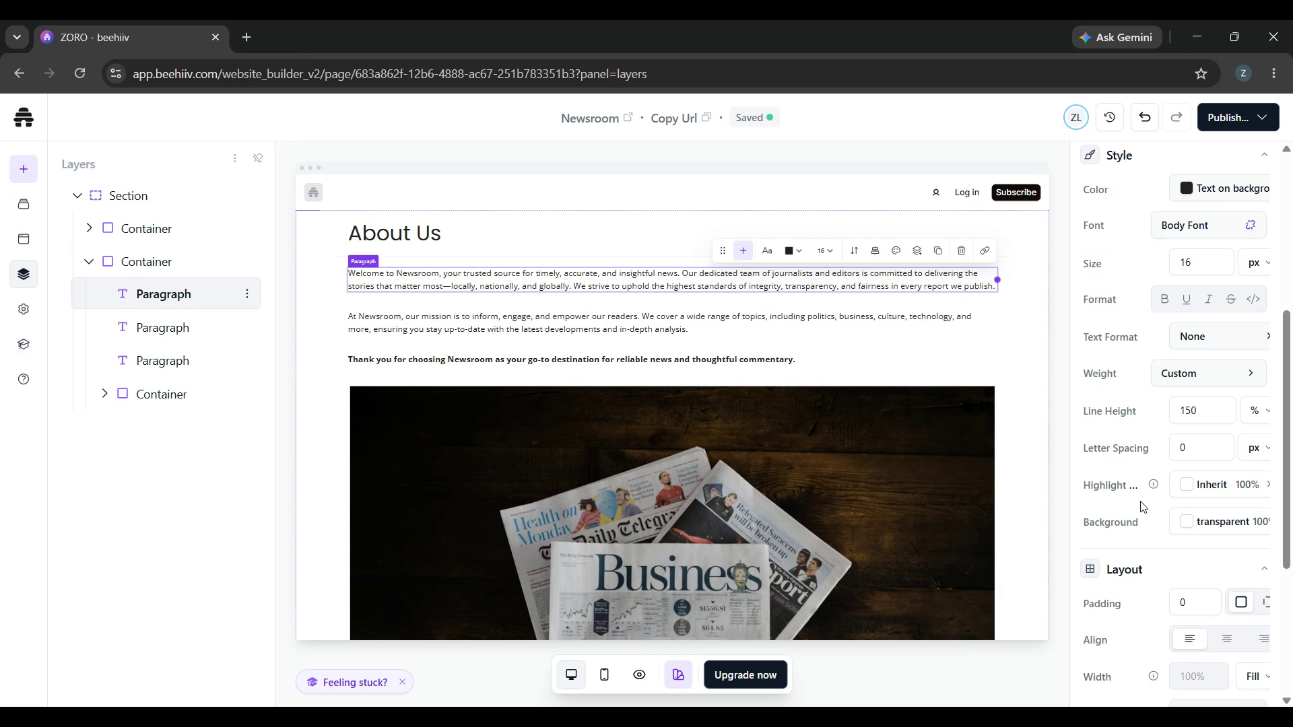
{"action": "scroll", "coordinate": [1143, 506], "scroll_direction": "down", "scroll_amount": 3}
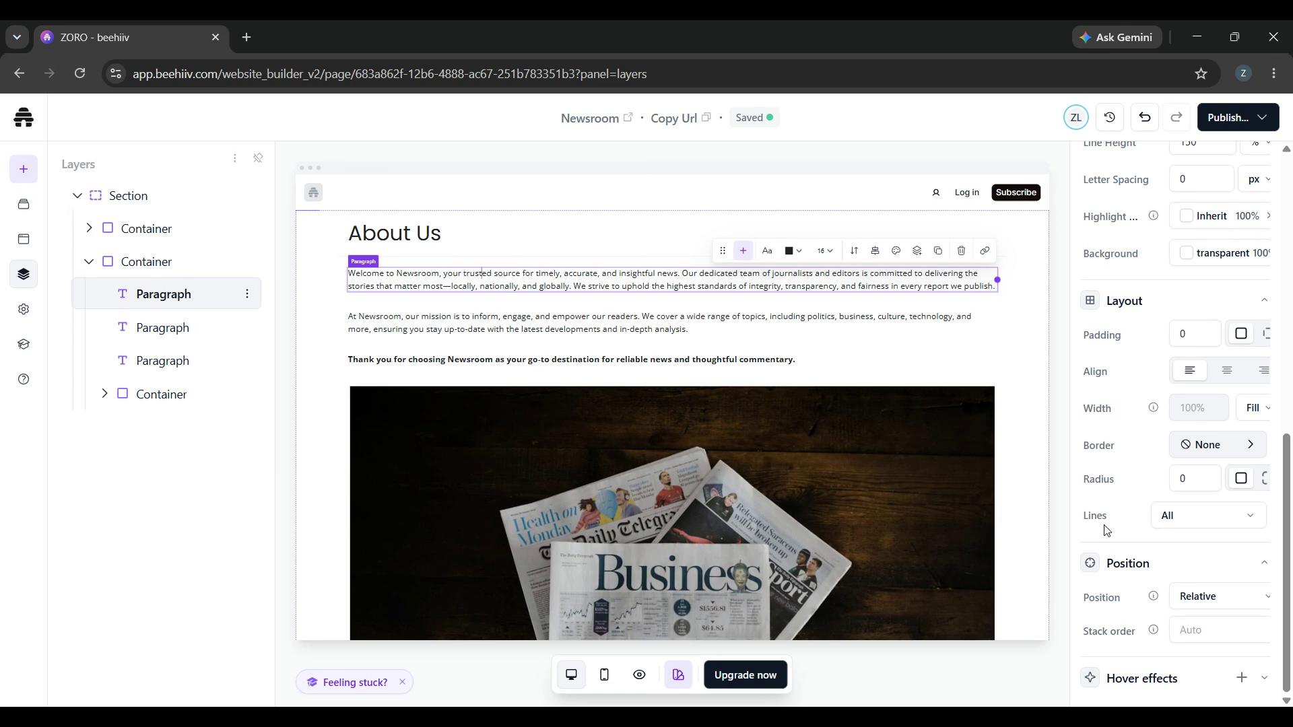
{"action": "scroll", "coordinate": [1105, 530], "scroll_direction": "up", "scroll_amount": 5}
{"action": "scroll", "coordinate": [1102, 531], "scroll_direction": "up", "scroll_amount": 2}
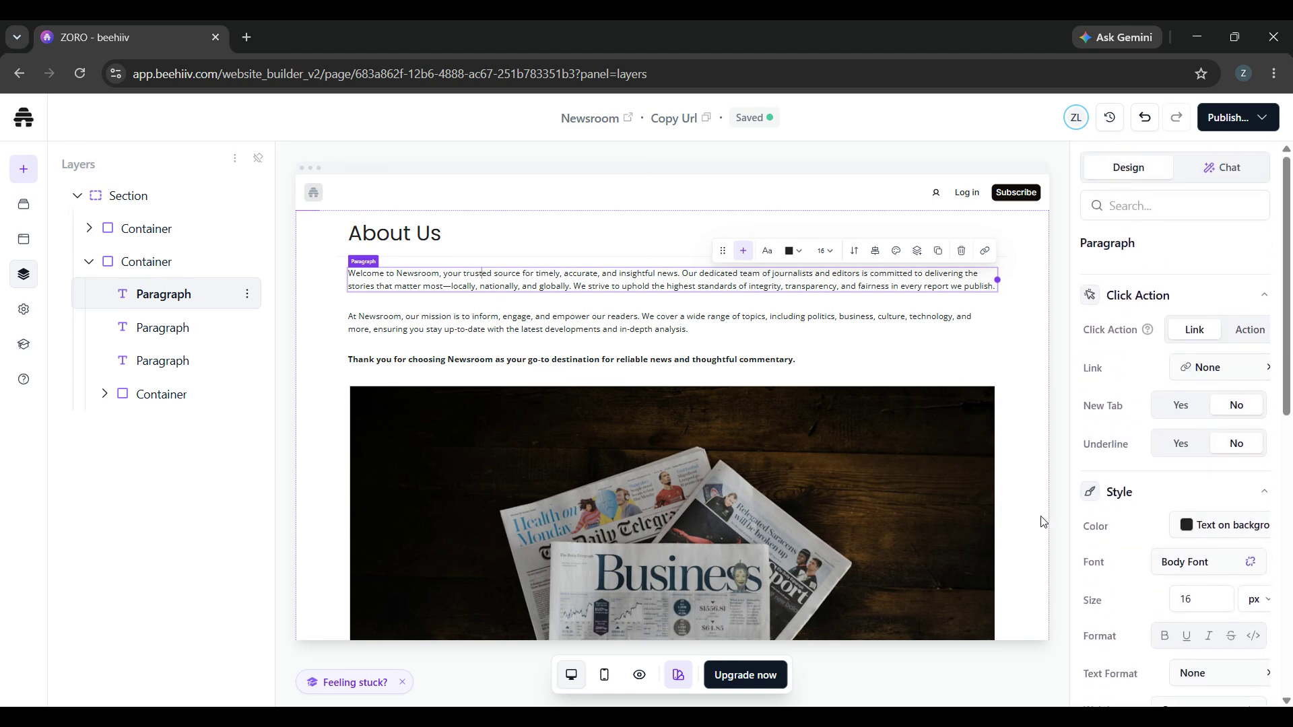
Open the site settings and look over their categories along with the selected paragraph's design options.
{"action": "left_click", "coordinate": [25, 311]}
{"action": "scroll", "coordinate": [150, 413], "scroll_direction": "down", "scroll_amount": 2}
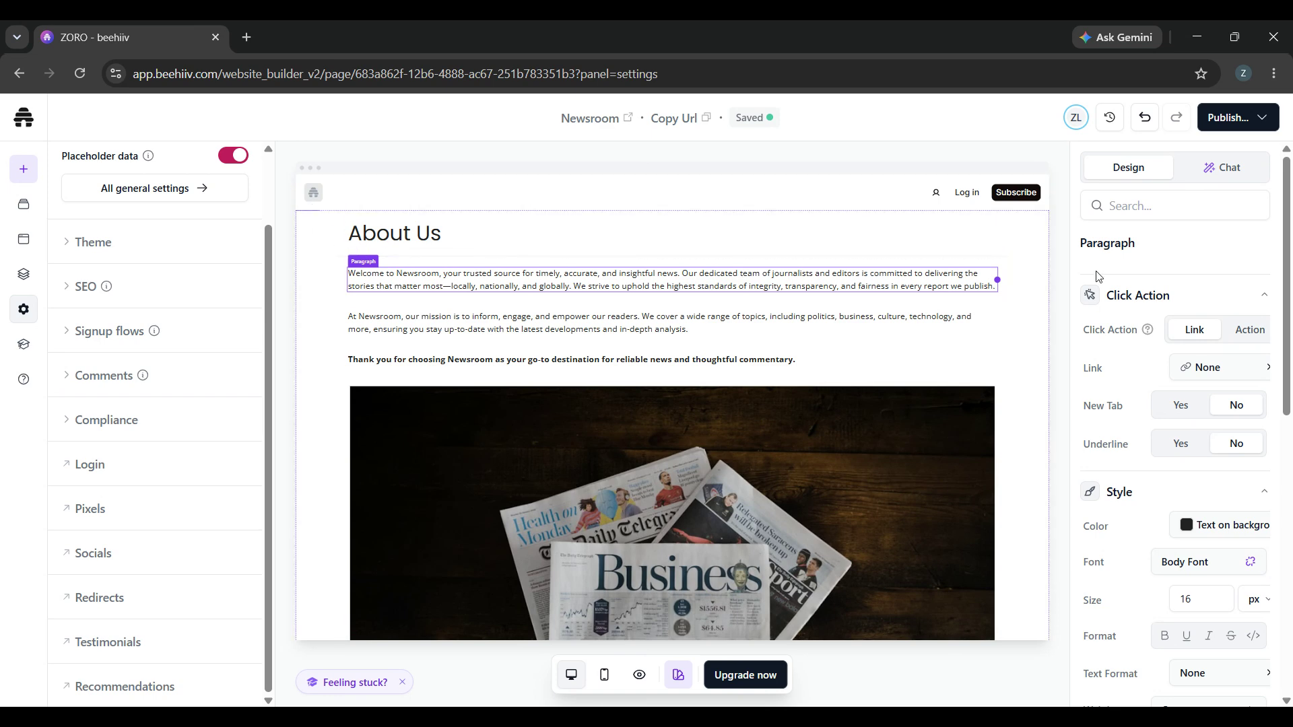
{"action": "scroll", "coordinate": [1216, 360], "scroll_direction": "down", "scroll_amount": 6}
{"action": "scroll", "coordinate": [1216, 360], "scroll_direction": "up", "scroll_amount": 6}
{"action": "scroll", "coordinate": [1216, 360], "scroll_direction": "down", "scroll_amount": 8}
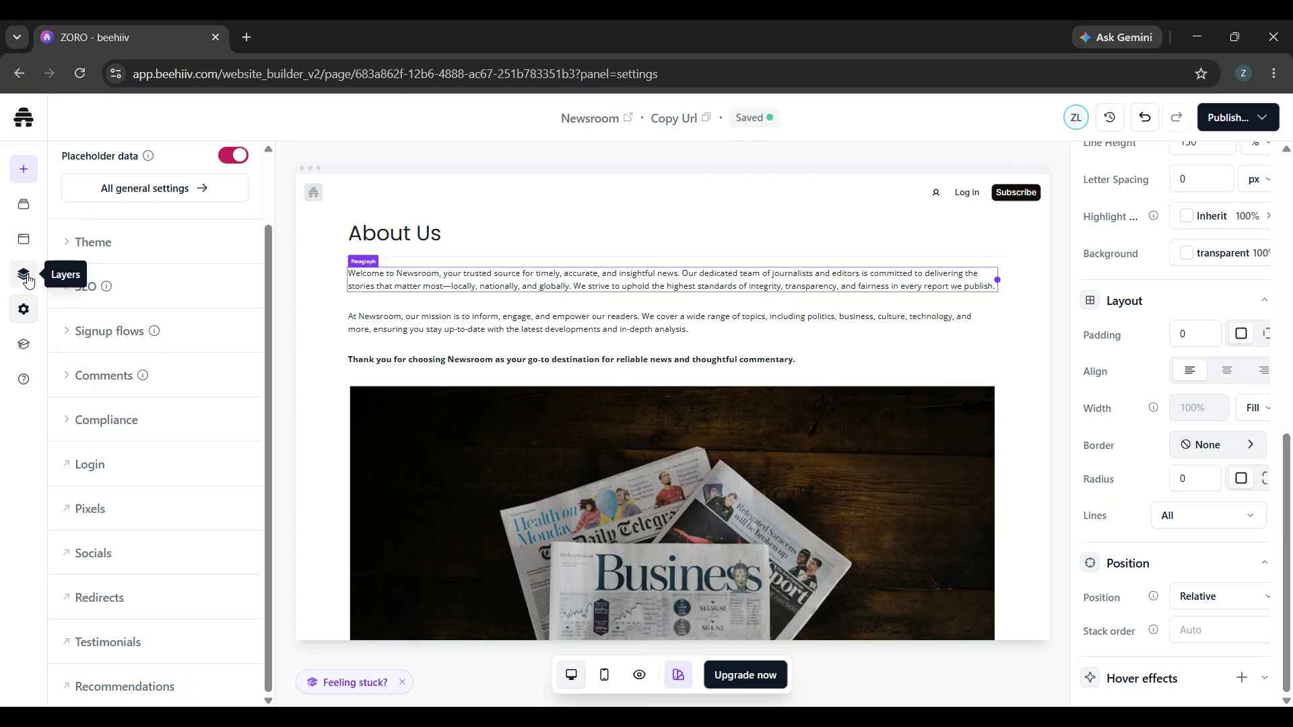
Show the site's global navigation elements and modal popups, and inspect the page down to its footer.
{"action": "left_click", "coordinate": [21, 205]}
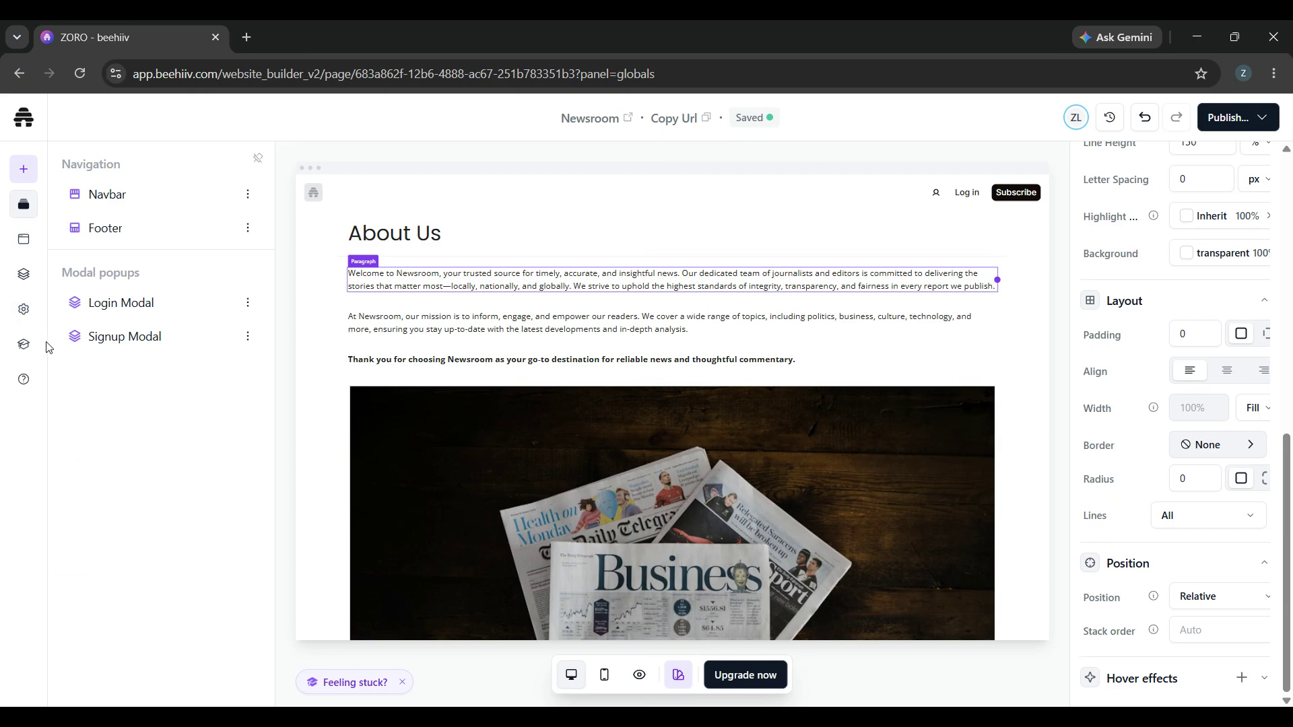
{"action": "scroll", "coordinate": [690, 394], "scroll_direction": "down", "scroll_amount": 5}
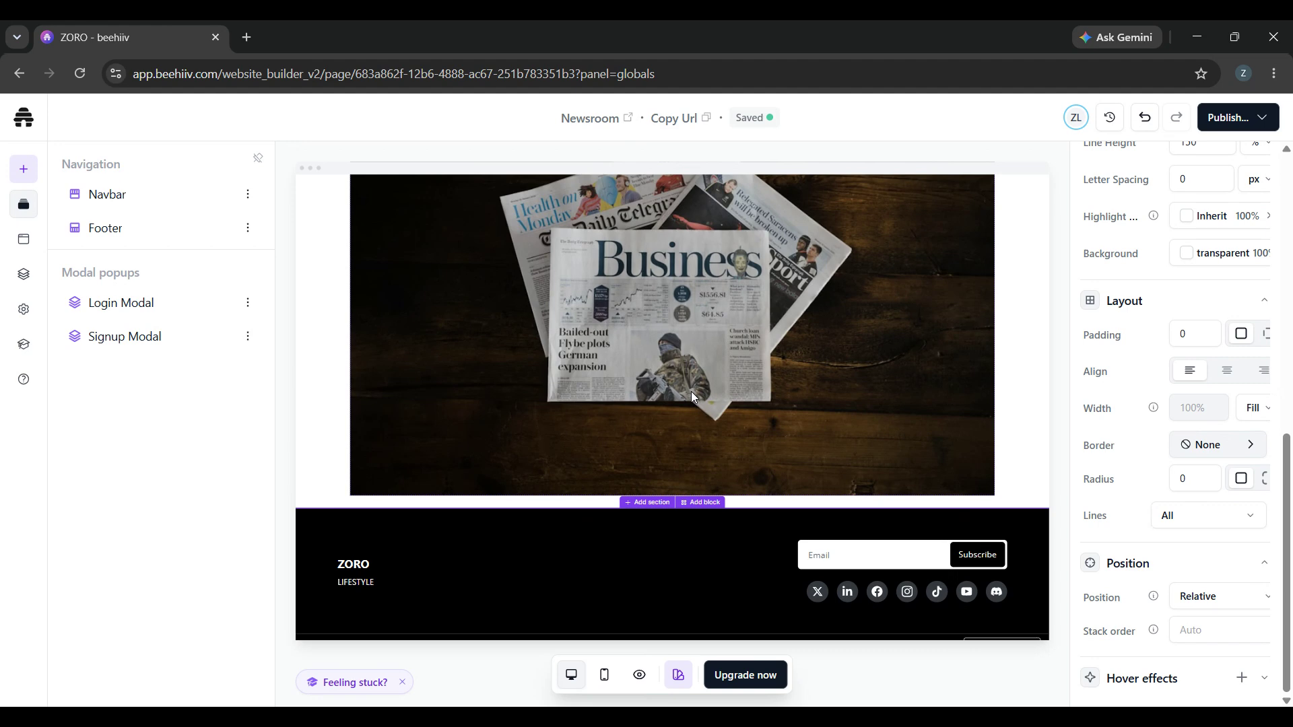
{"action": "scroll", "coordinate": [1108, 351], "scroll_direction": "up", "scroll_amount": 9}
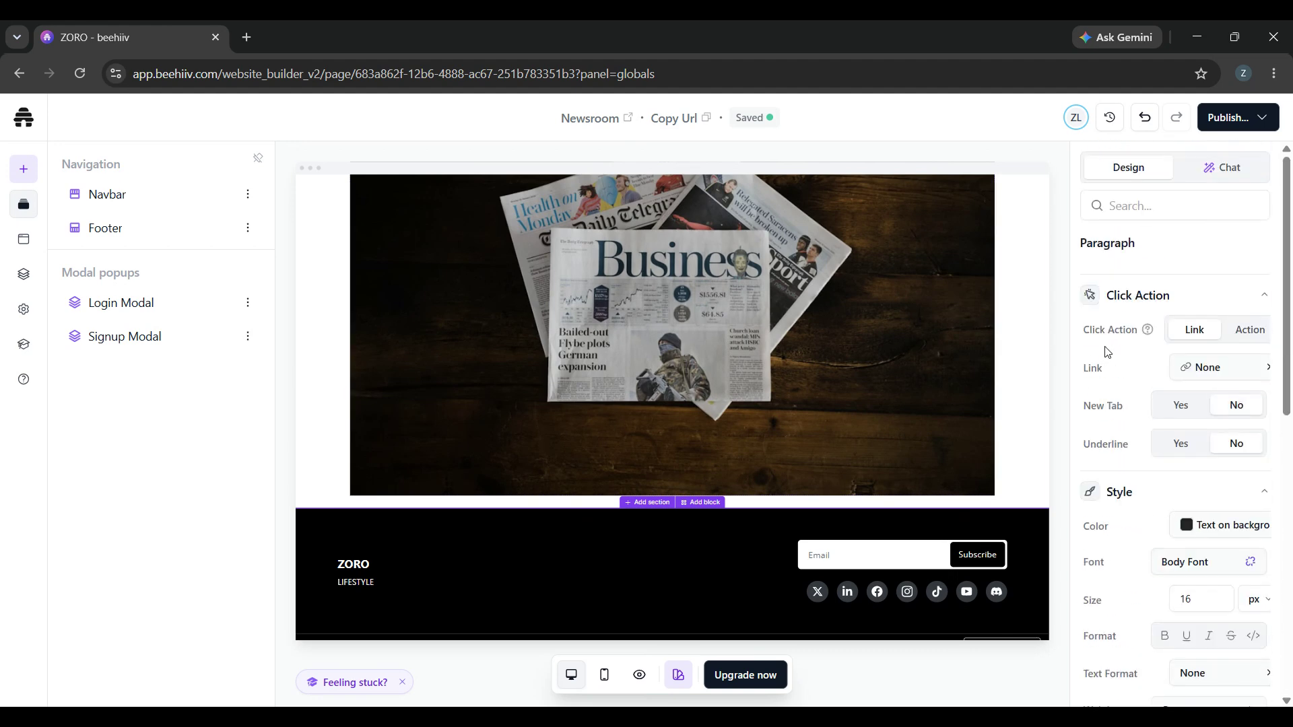
{"action": "scroll", "coordinate": [1179, 547], "scroll_direction": "down", "scroll_amount": 1}
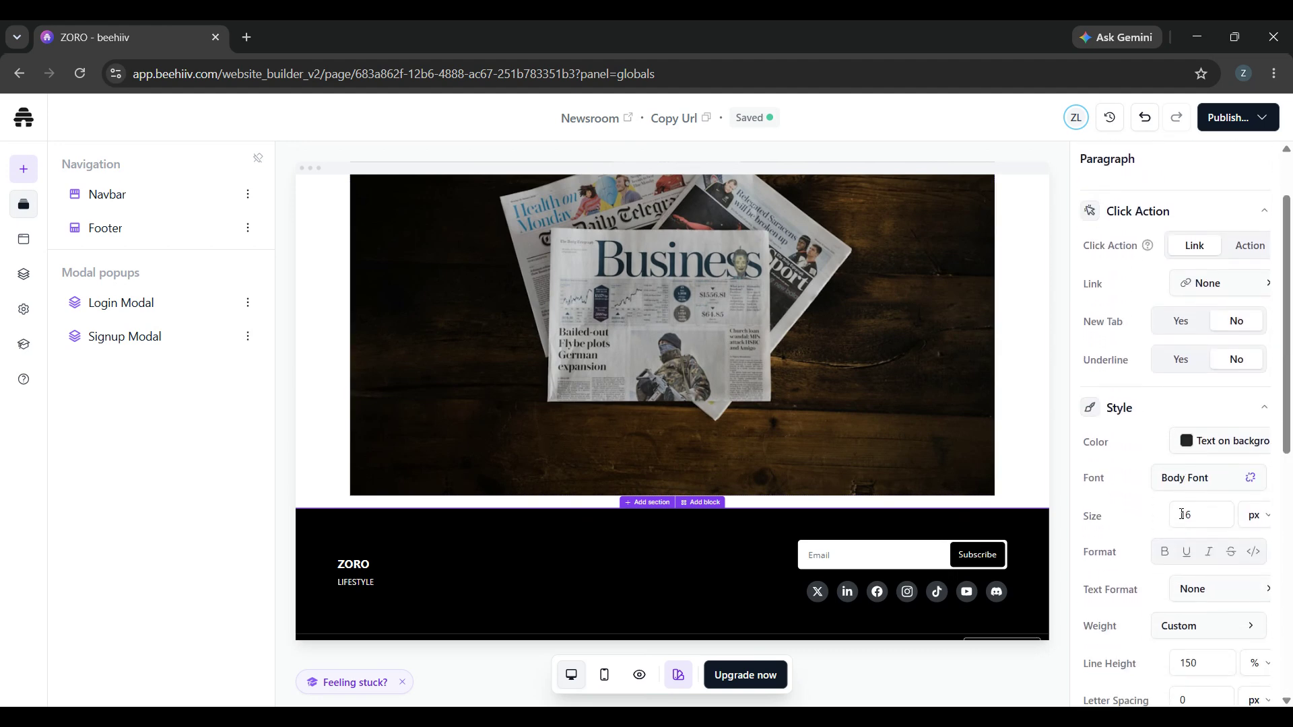
{"action": "scroll", "coordinate": [766, 368], "scroll_direction": "up", "scroll_amount": 2}
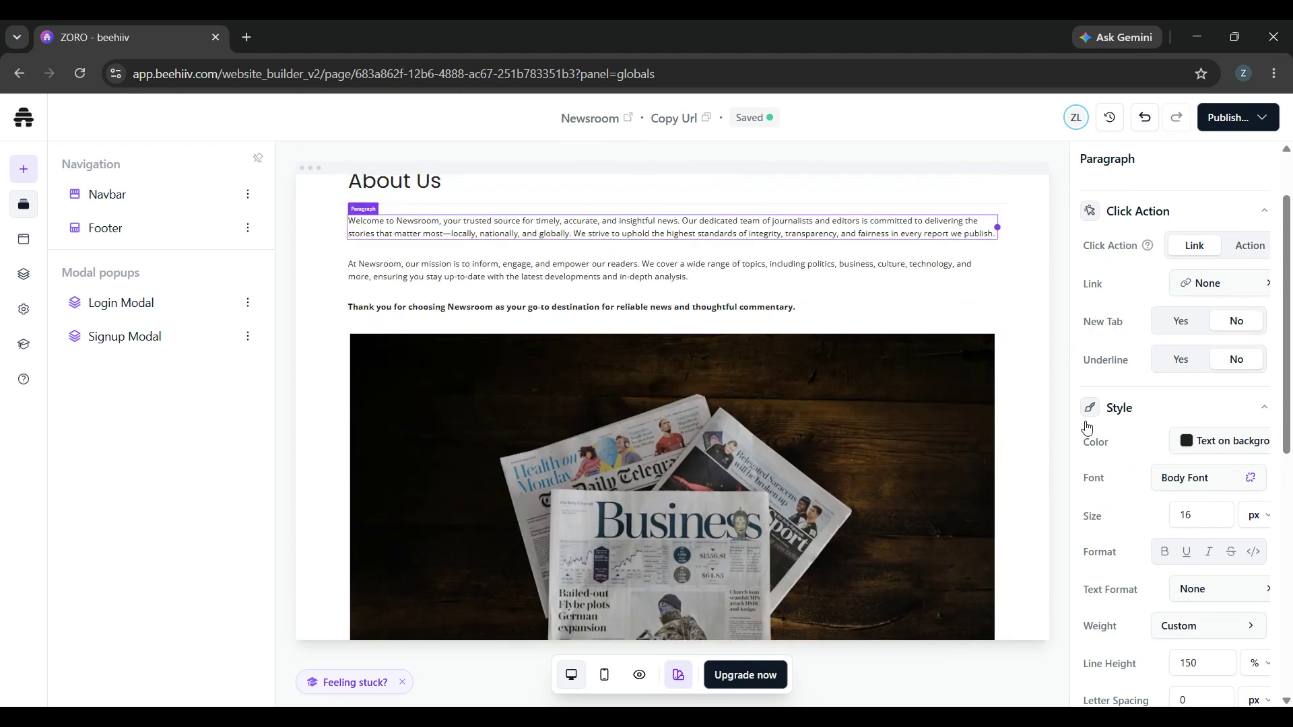
Review the selected paragraph's style and layout options, including the list of available custom fonts.
{"action": "scroll", "coordinate": [1167, 476], "scroll_direction": "up", "scroll_amount": 1}
{"action": "scroll", "coordinate": [1219, 576], "scroll_direction": "down", "scroll_amount": 2}
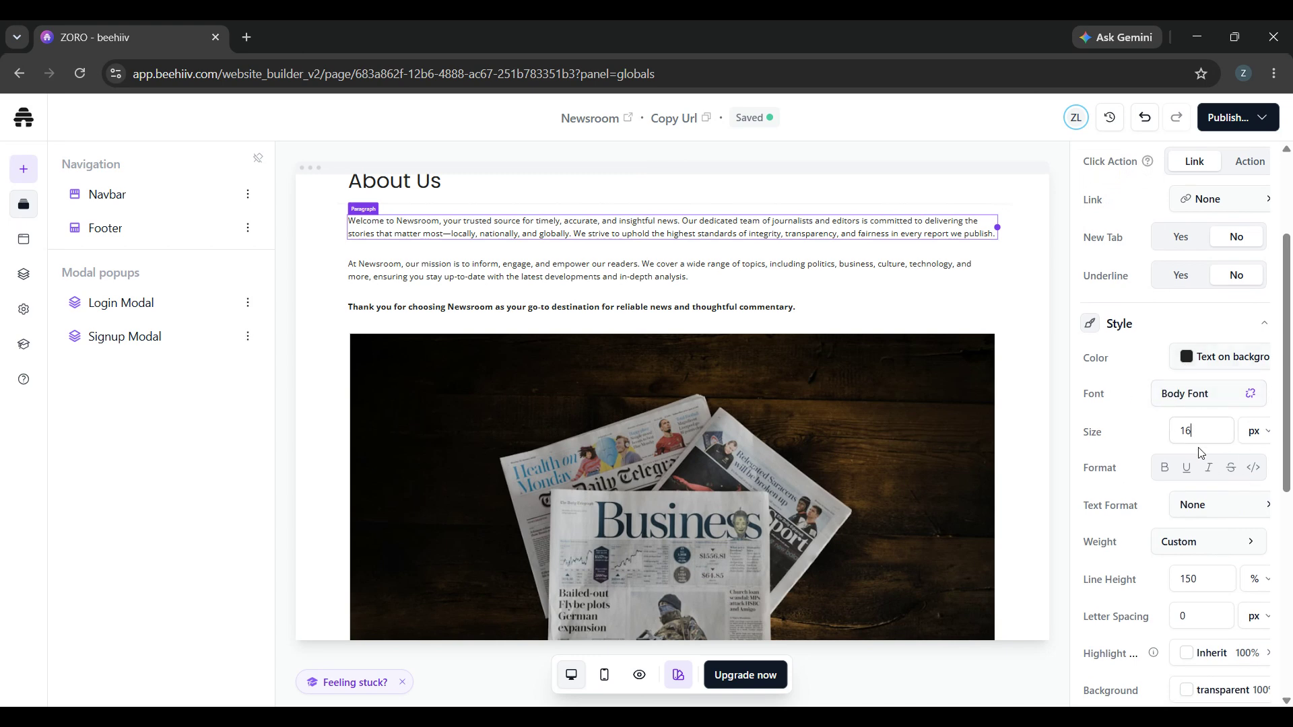
{"action": "left_click", "coordinate": [1203, 402]}
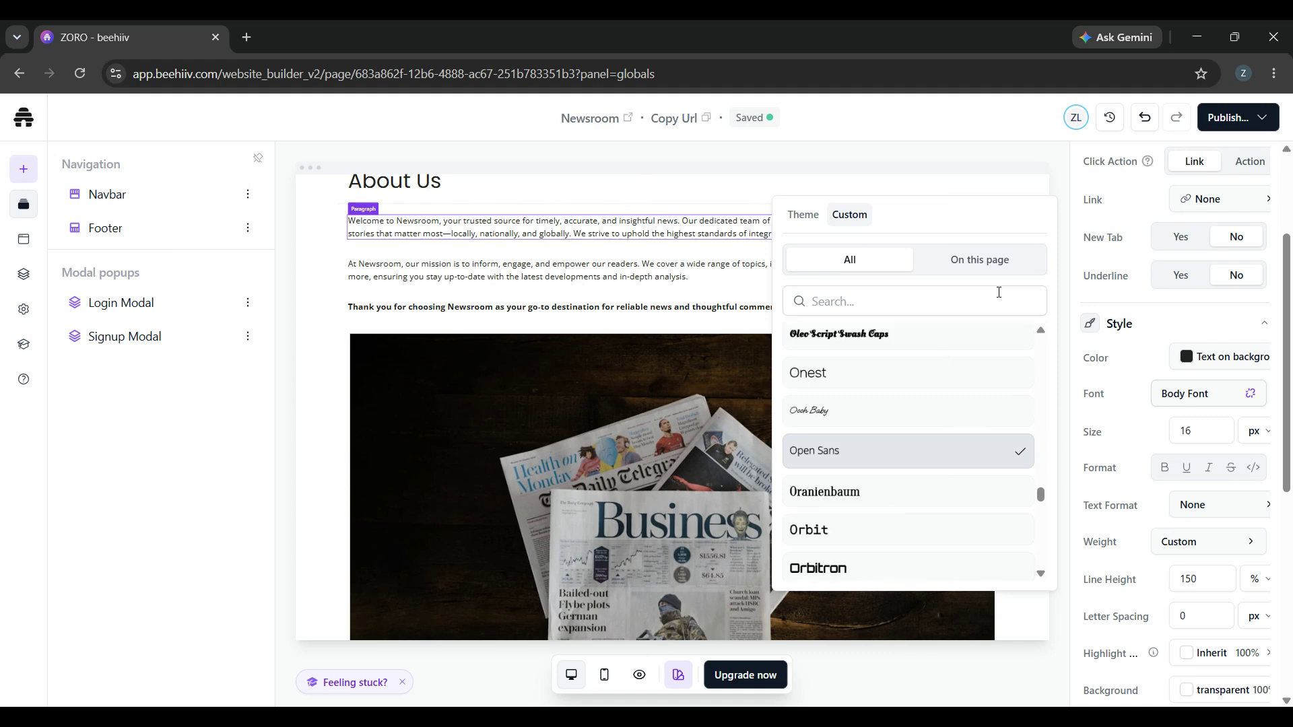
{"action": "left_click", "coordinate": [1095, 360]}
{"action": "scroll", "coordinate": [1100, 423], "scroll_direction": "down", "scroll_amount": 4}
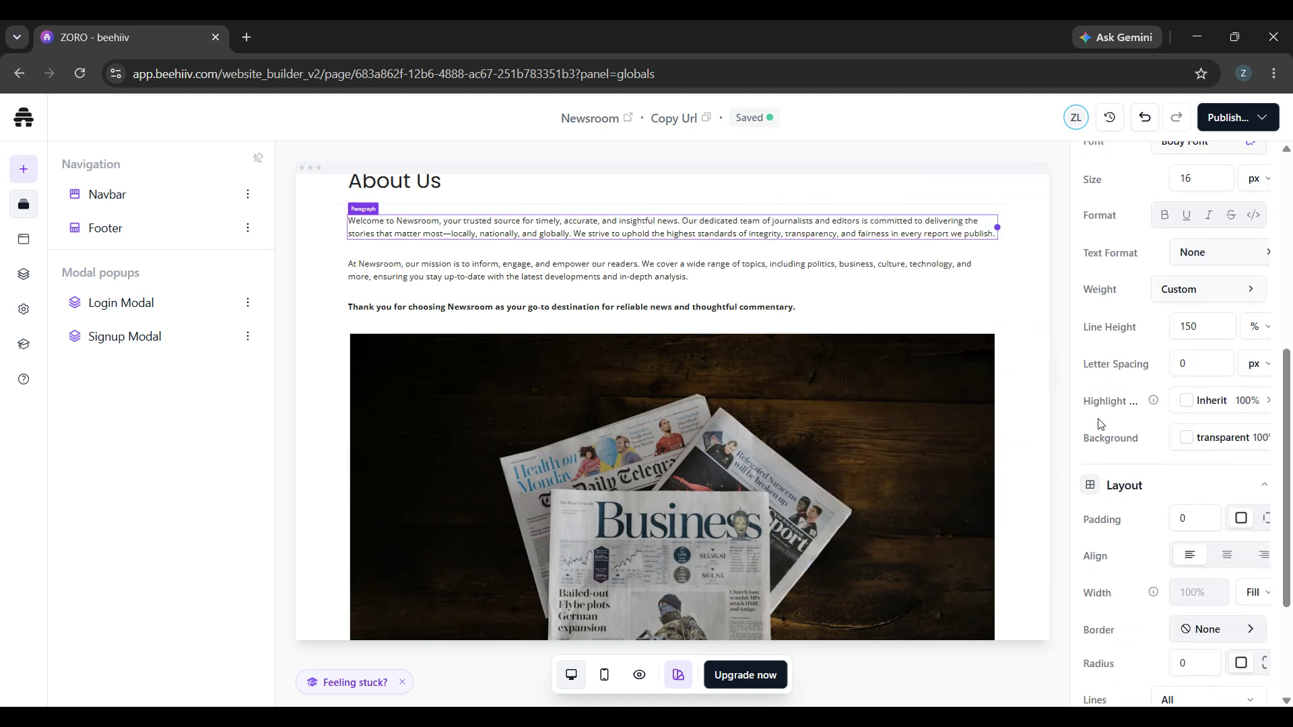
{"action": "scroll", "coordinate": [1100, 423], "scroll_direction": "down", "scroll_amount": 3}
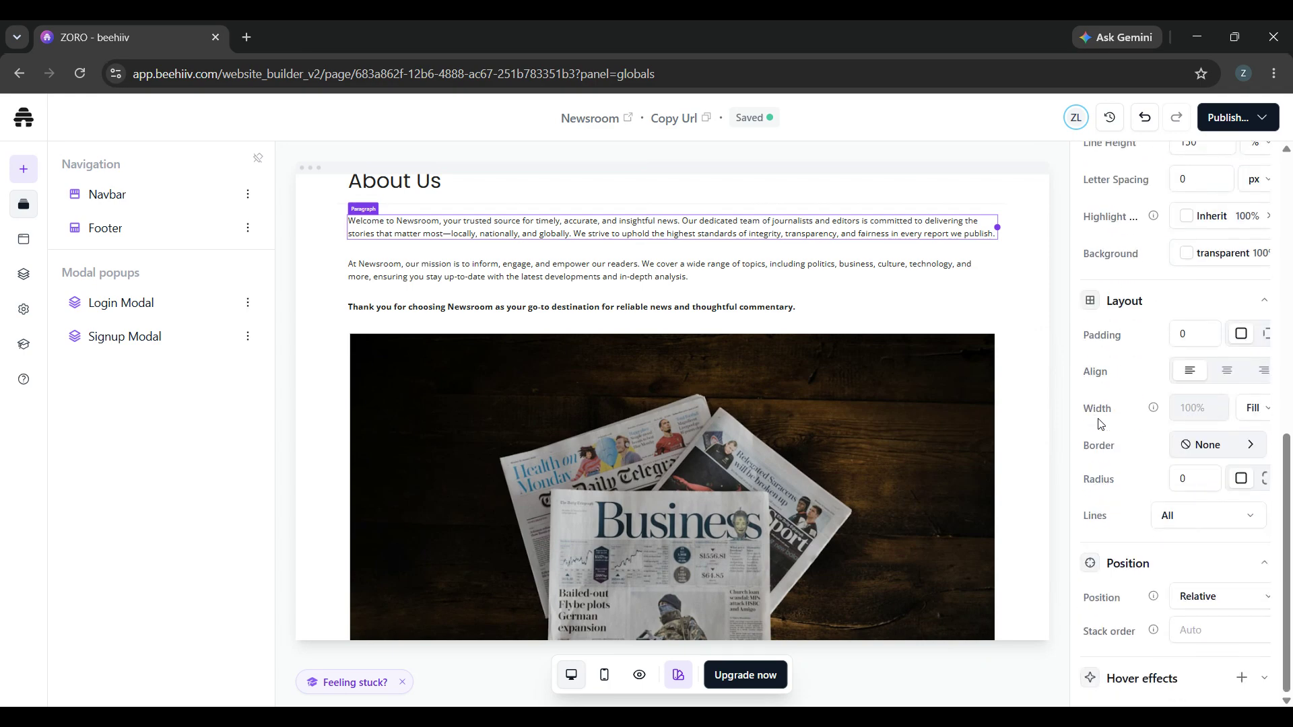
{"action": "scroll", "coordinate": [1100, 423], "scroll_direction": "up", "scroll_amount": 10}
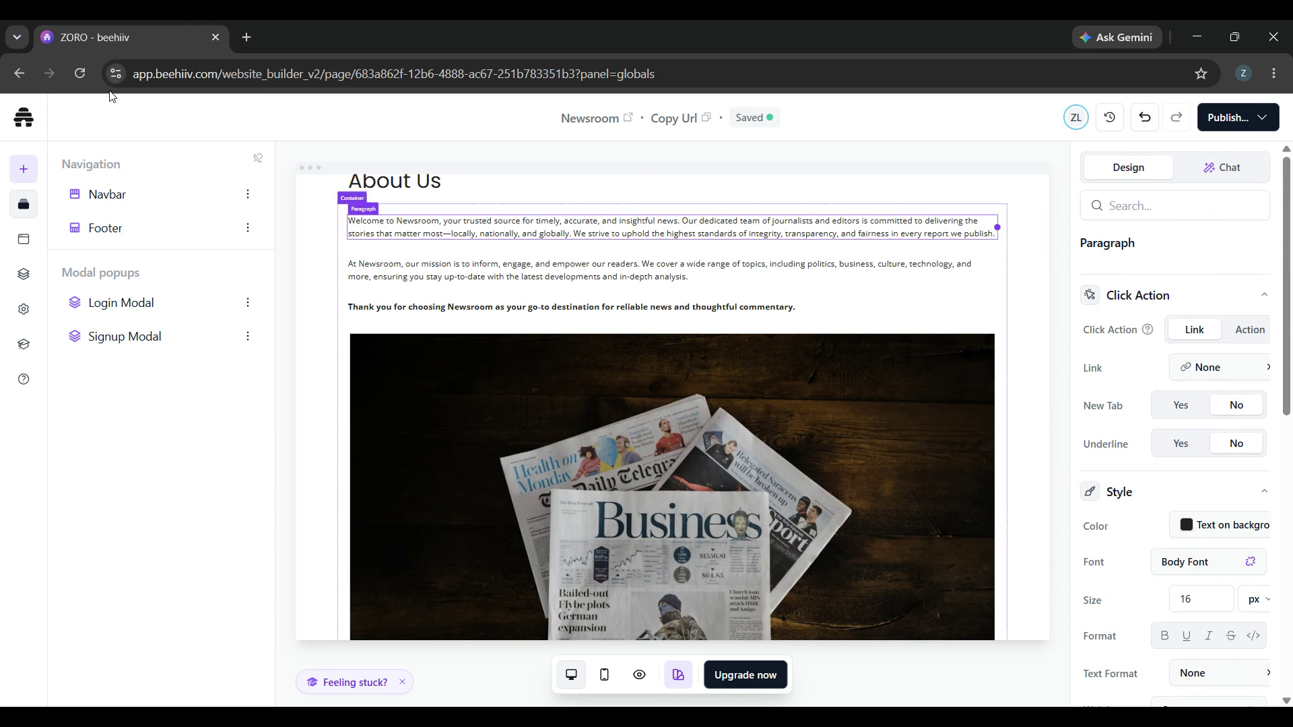
View the global Navbar in its editor, return to the Newsroom page and look it over down to the footer.
{"action": "left_click", "coordinate": [101, 195]}
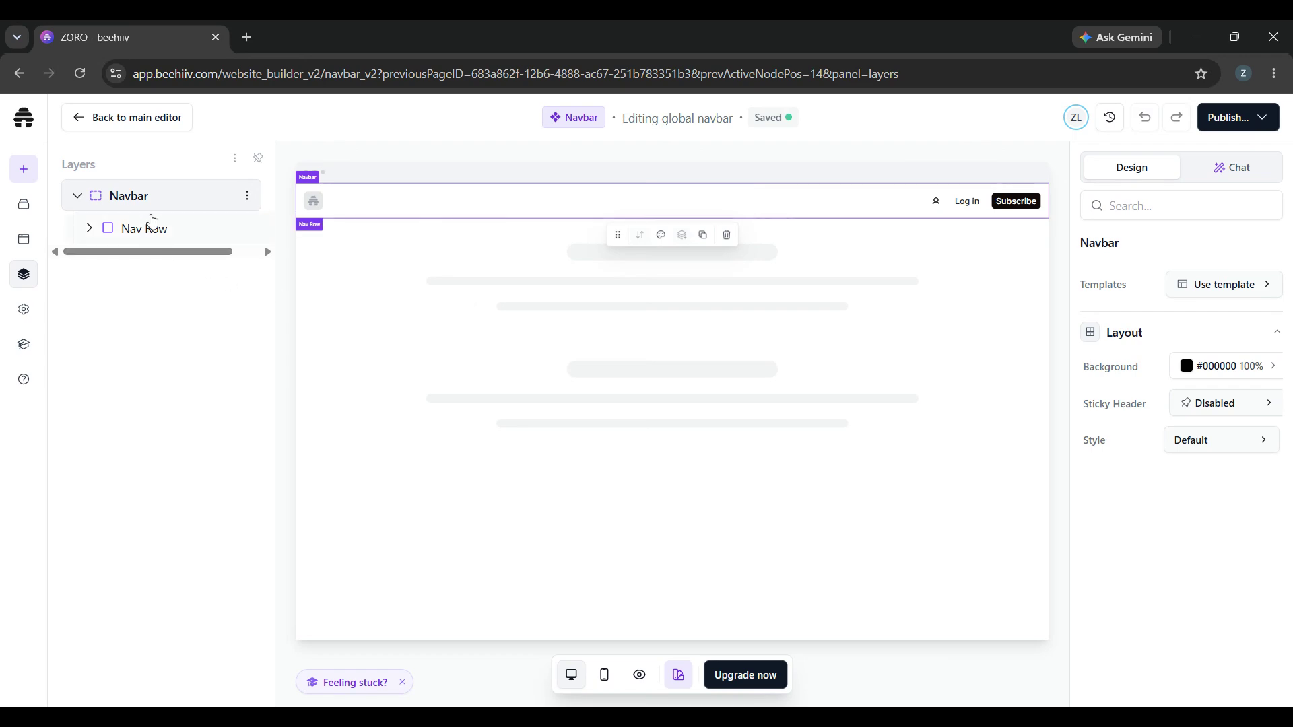
{"action": "left_click", "coordinate": [90, 128]}
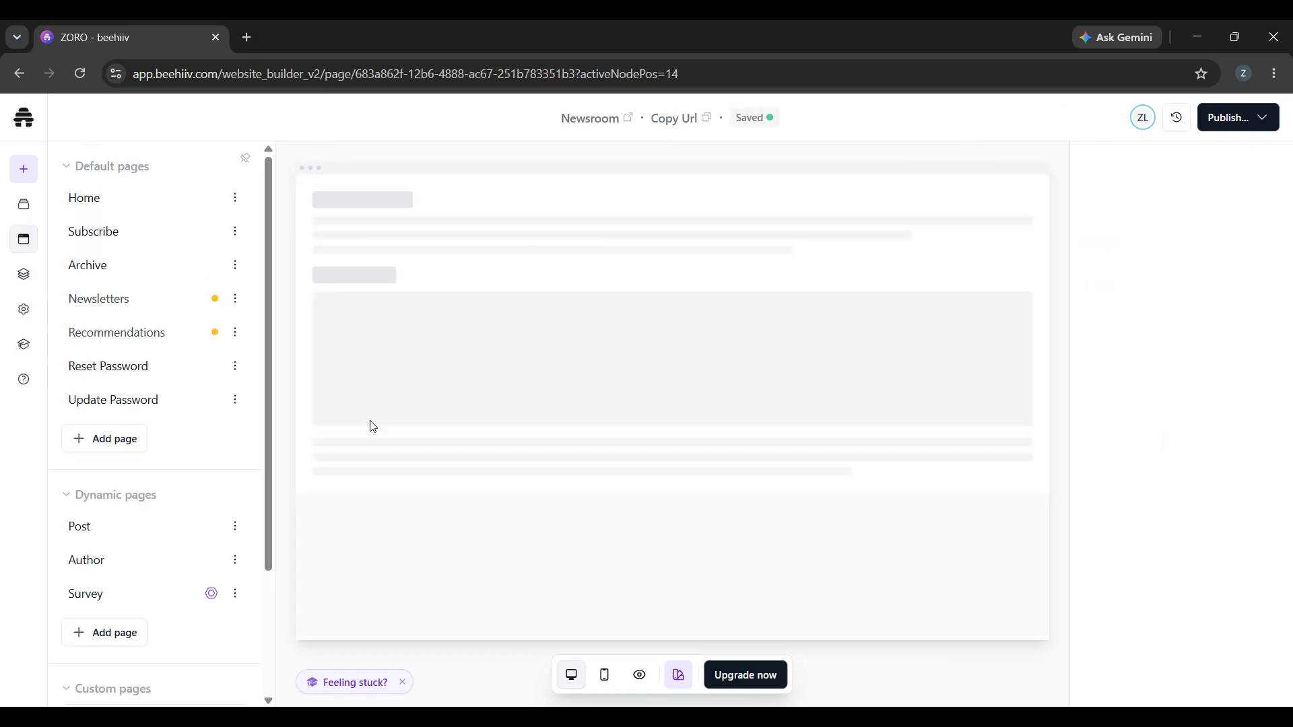
{"action": "scroll", "coordinate": [722, 453], "scroll_direction": "down", "scroll_amount": 5}
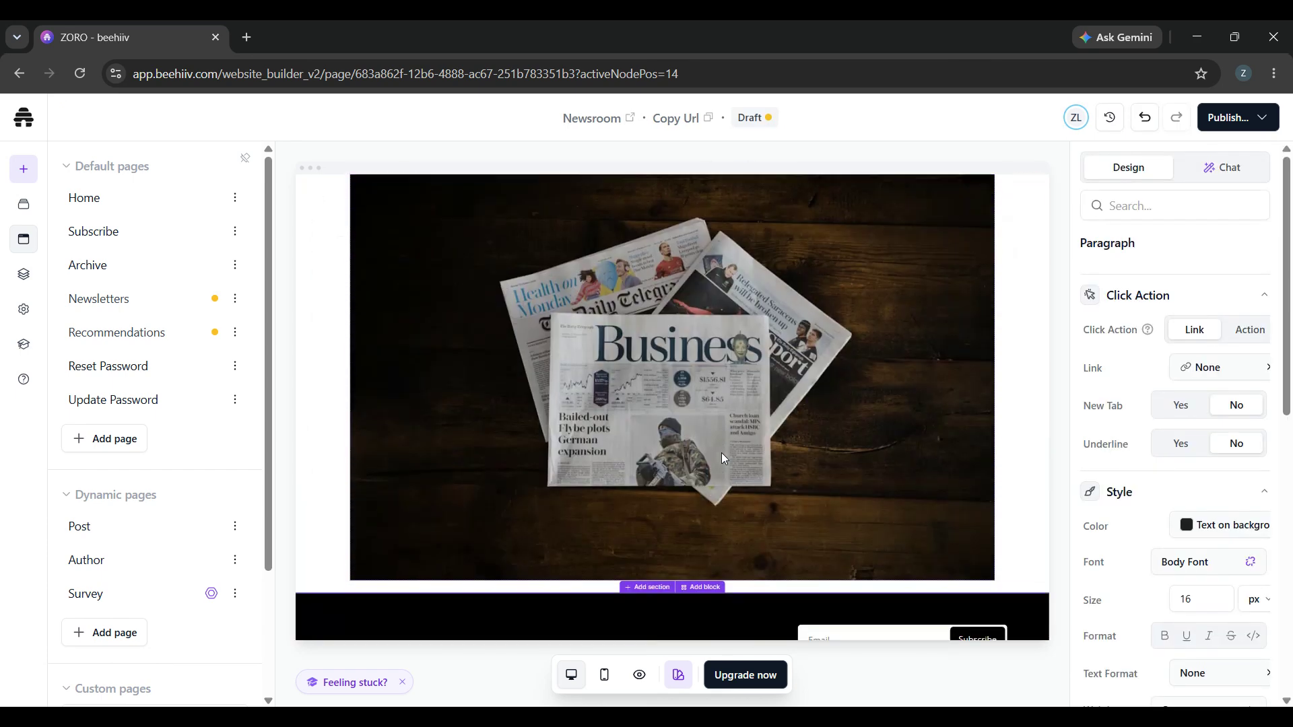
{"action": "scroll", "coordinate": [732, 469], "scroll_direction": "up", "scroll_amount": 2}
{"action": "scroll", "coordinate": [731, 469], "scroll_direction": "down", "scroll_amount": 3}
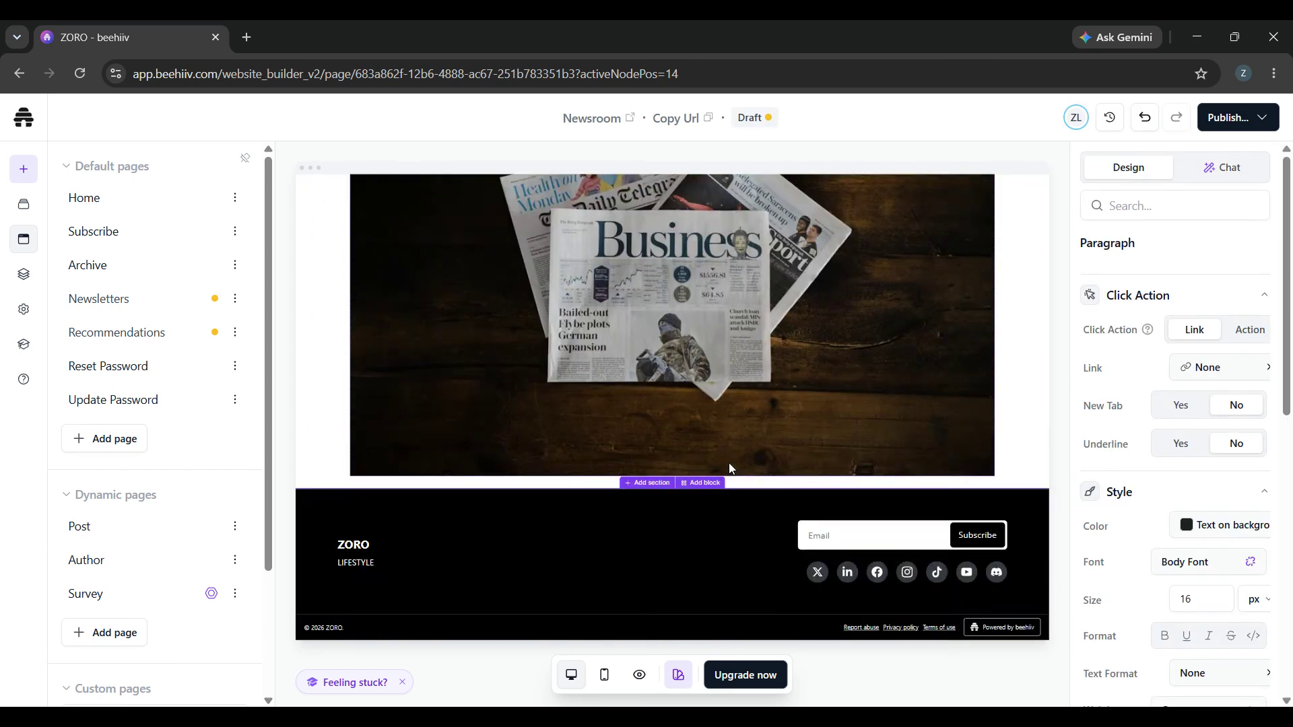
{"action": "scroll", "coordinate": [731, 469], "scroll_direction": "up", "scroll_amount": 4}
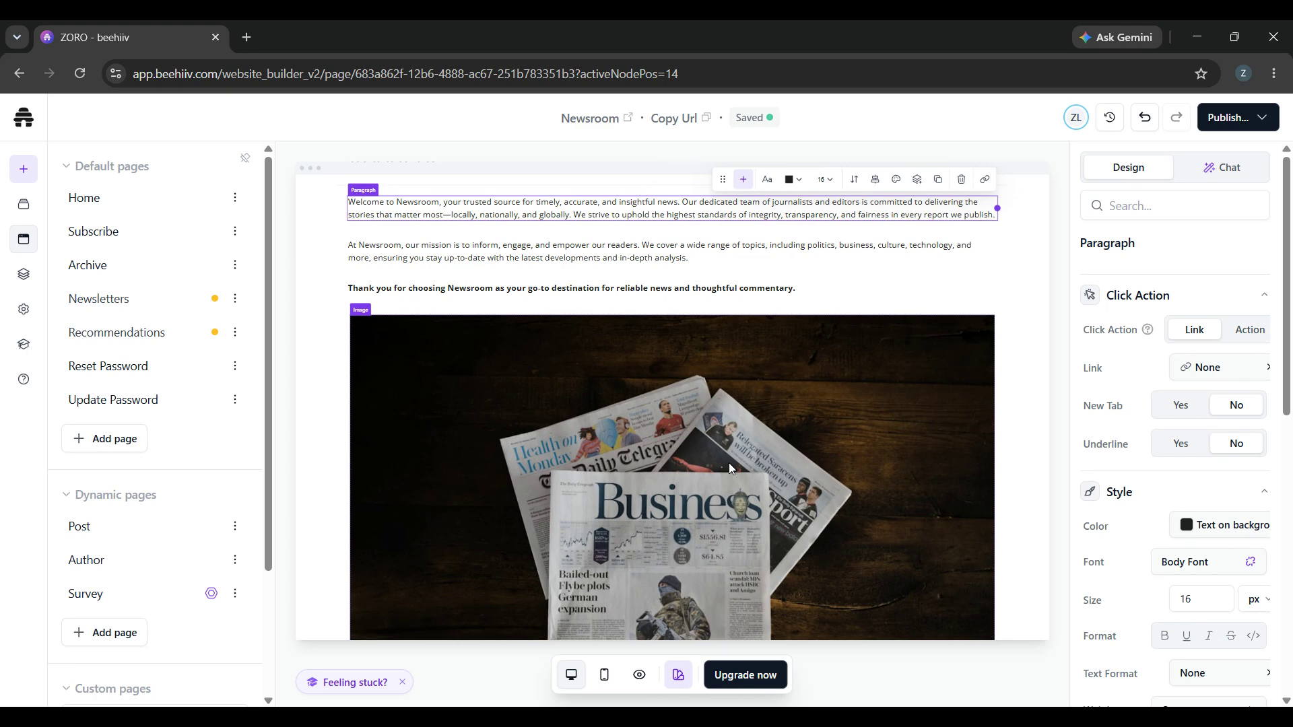
Compare the Newsroom page's mobile and desktop layouts, finishing in the mobile view.
{"action": "left_click", "coordinate": [604, 675]}
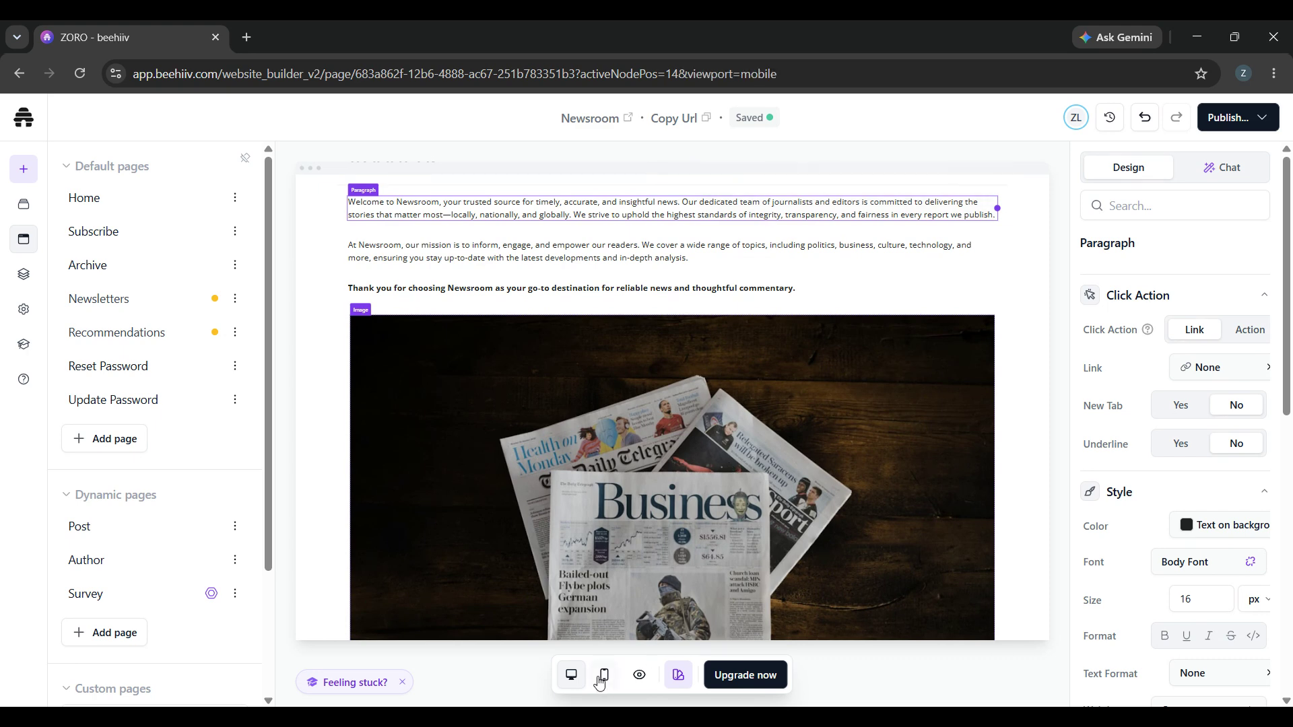
{"action": "left_click", "coordinate": [571, 687]}
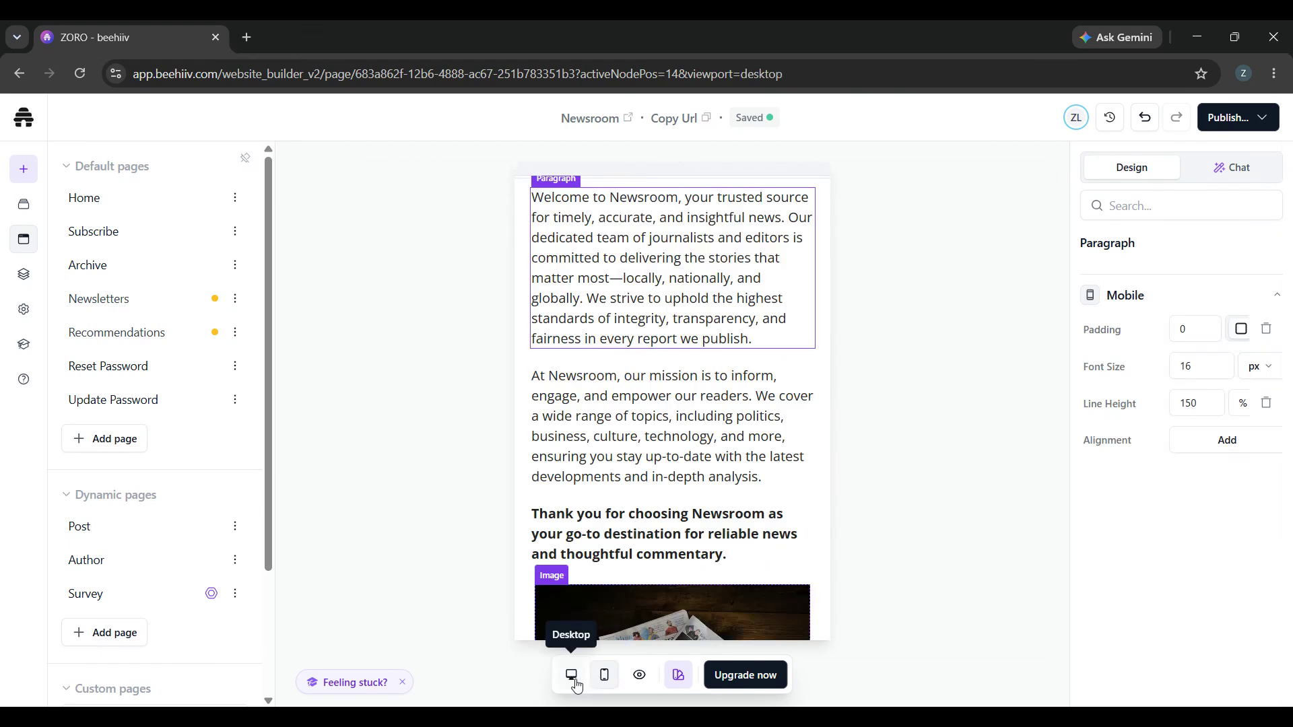
{"action": "left_click", "coordinate": [602, 683]}
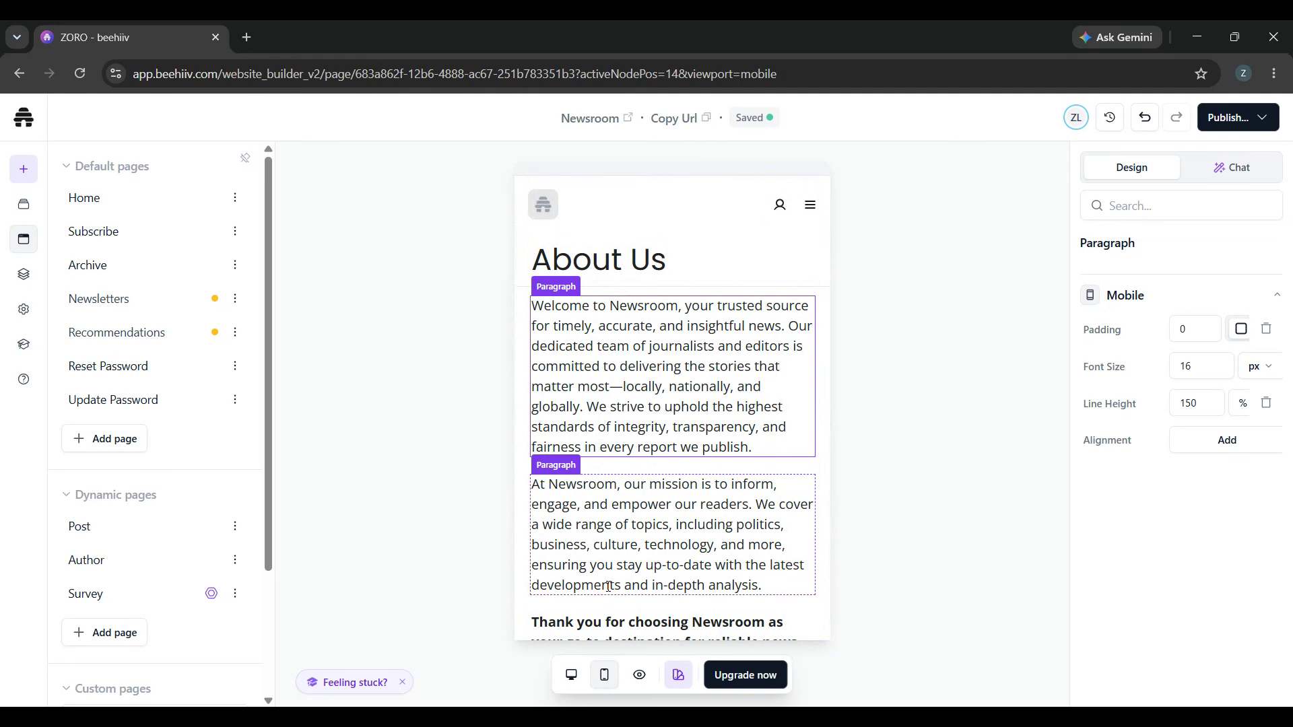
{"action": "key", "text": "Escape"}
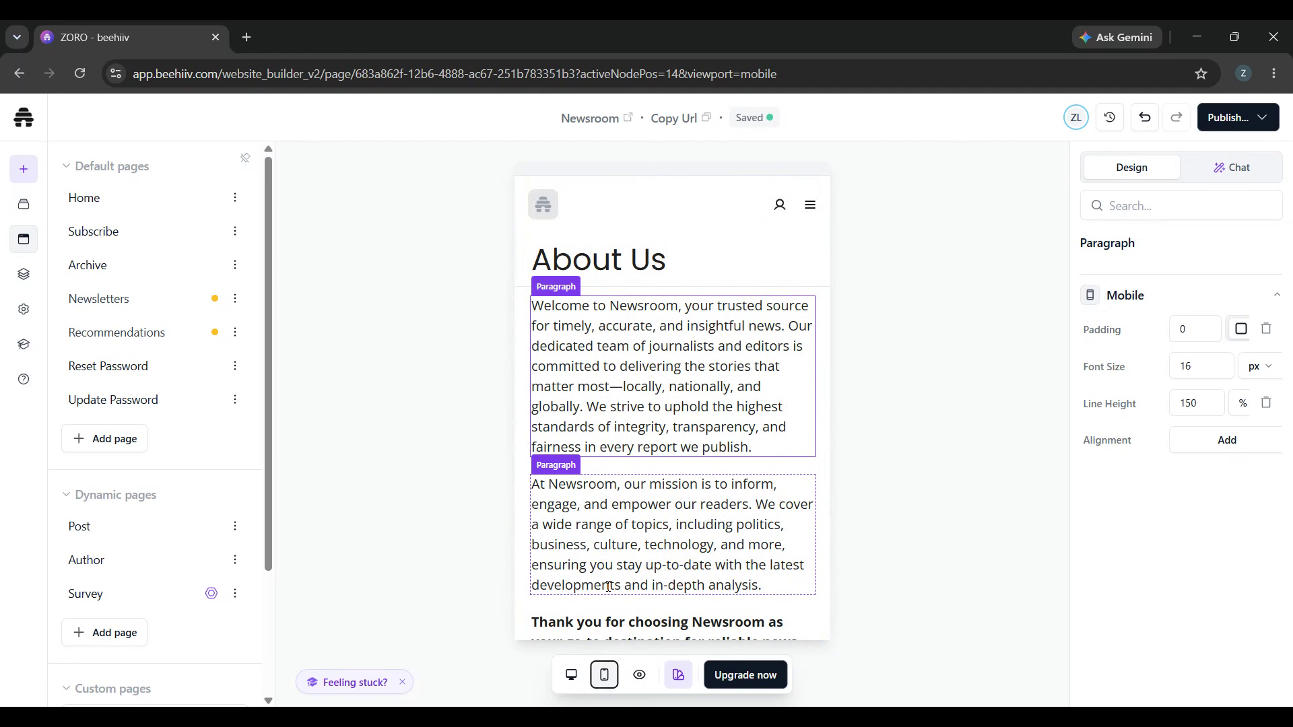